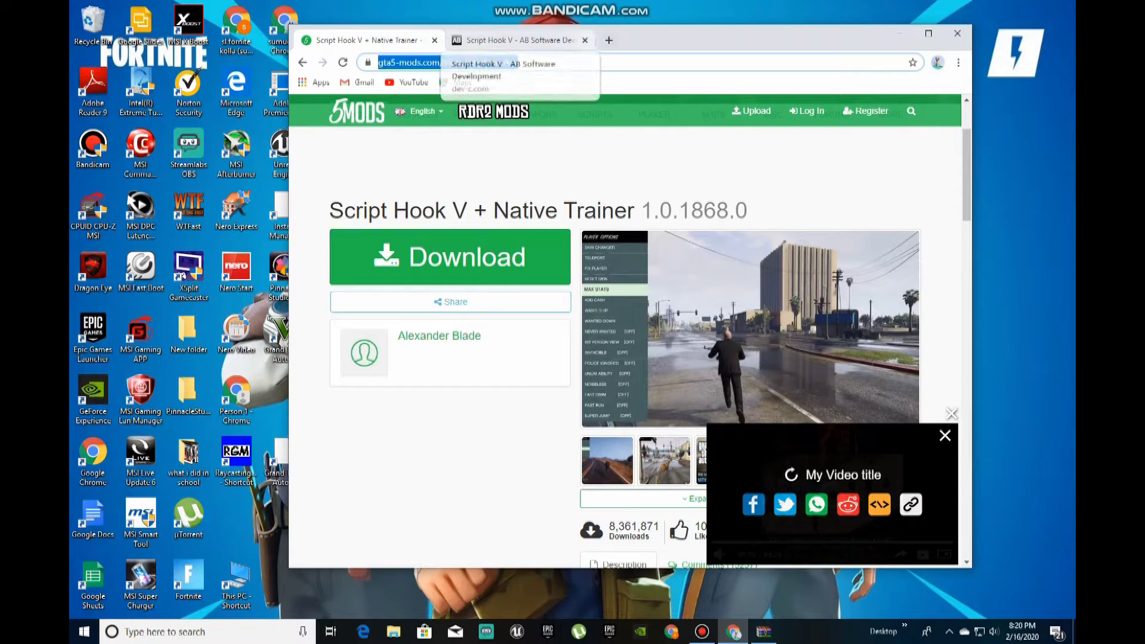
Search Google for "gta 5 mods" in a new tab and open the GTA5-Mods.com site.
key("ctrl+t")
type("gta")
key("Return")
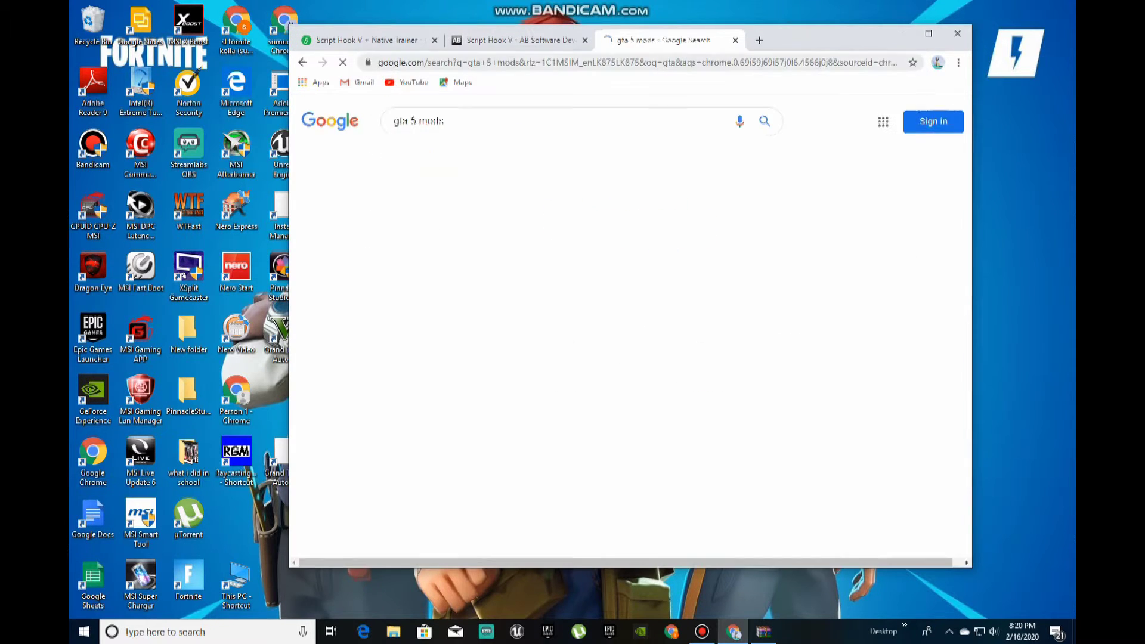
left_click_drag(697, 226, 389, 226)
left_click(702, 631)
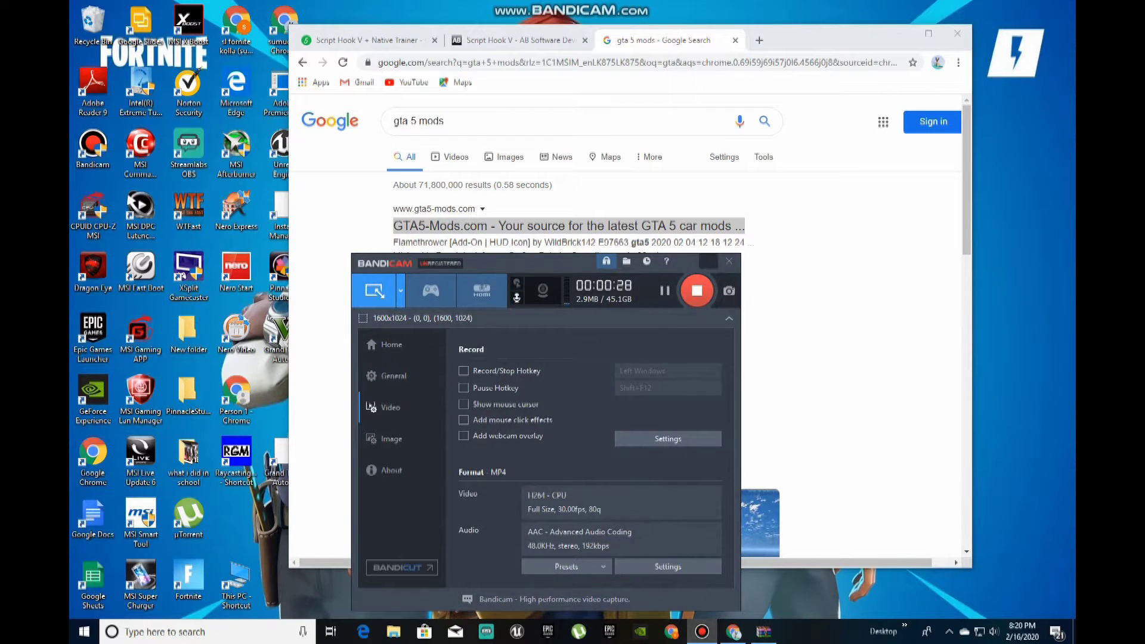
left_click(707, 261)
left_click(542, 226)
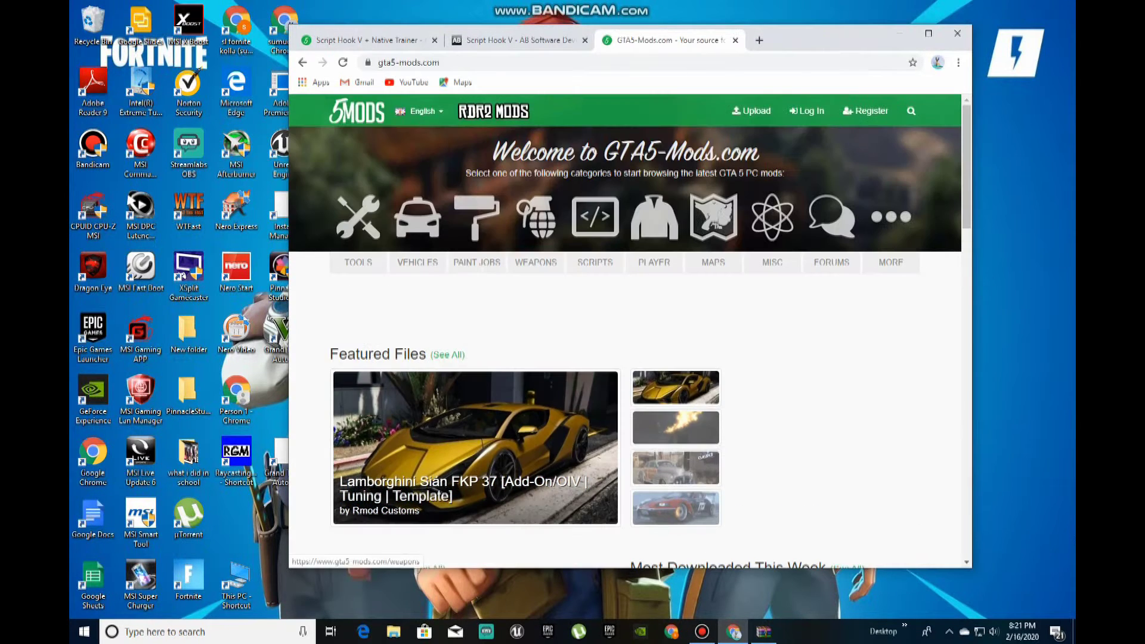
Open the featured Lamborghini Sián FKP 37 mod and go to its download page.
scroll(536, 239, "down", 2)
left_click(392, 344)
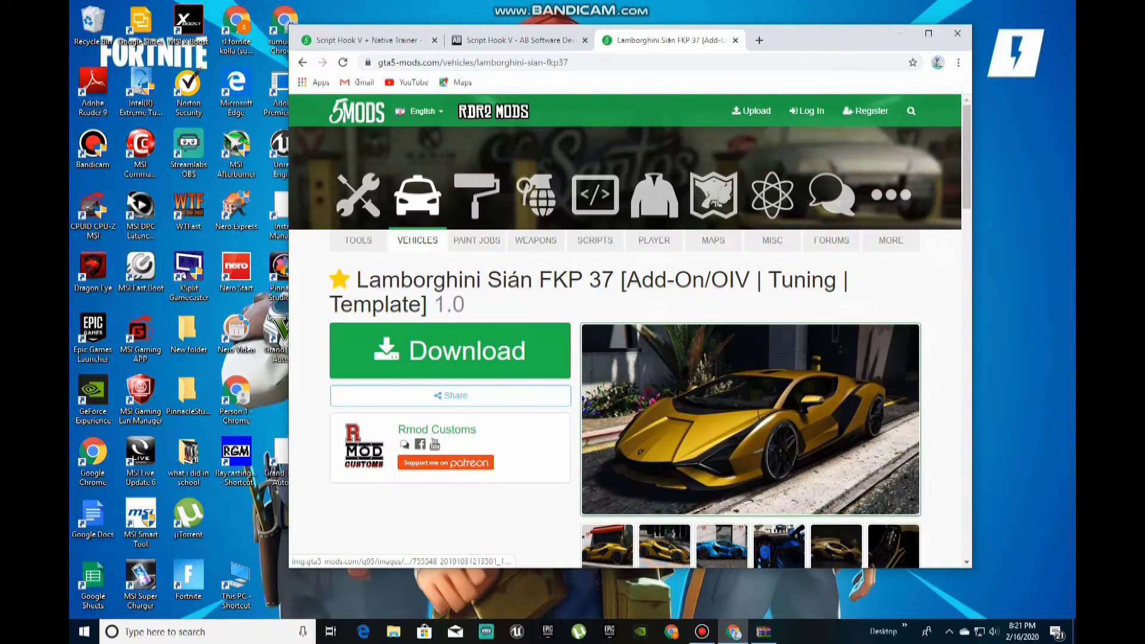
scroll(419, 218, "down", 3)
left_click(417, 218)
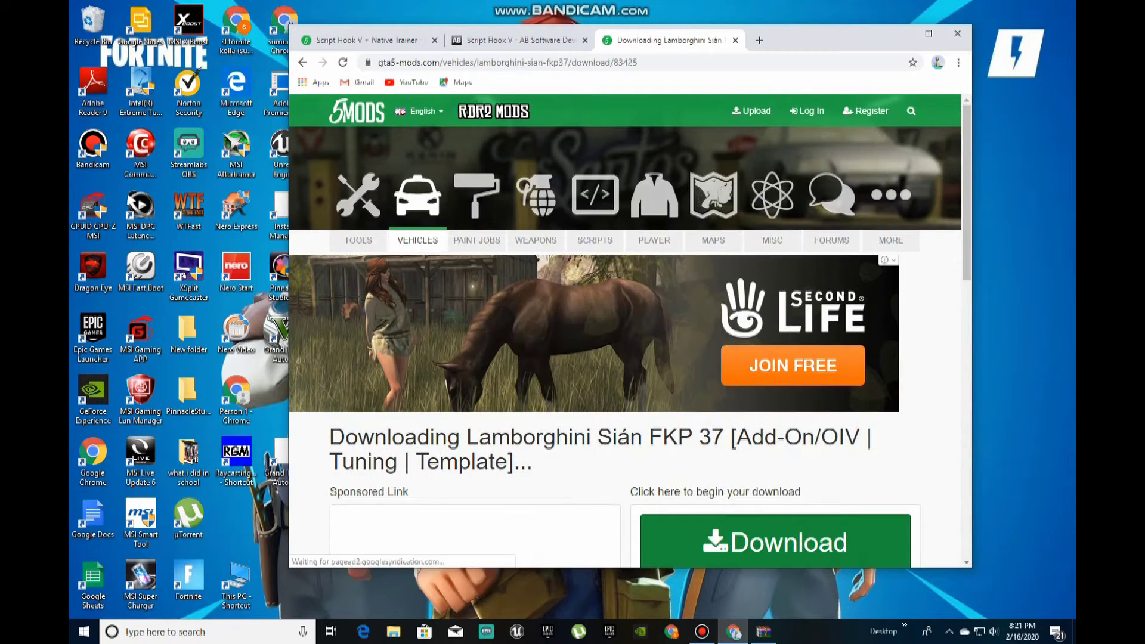
Download the Lamborghini Sián mod archive and have it open as soon as the download is done.
scroll(625, 328, "down", 5)
scroll(477, 358, "down", 3)
left_click(418, 552)
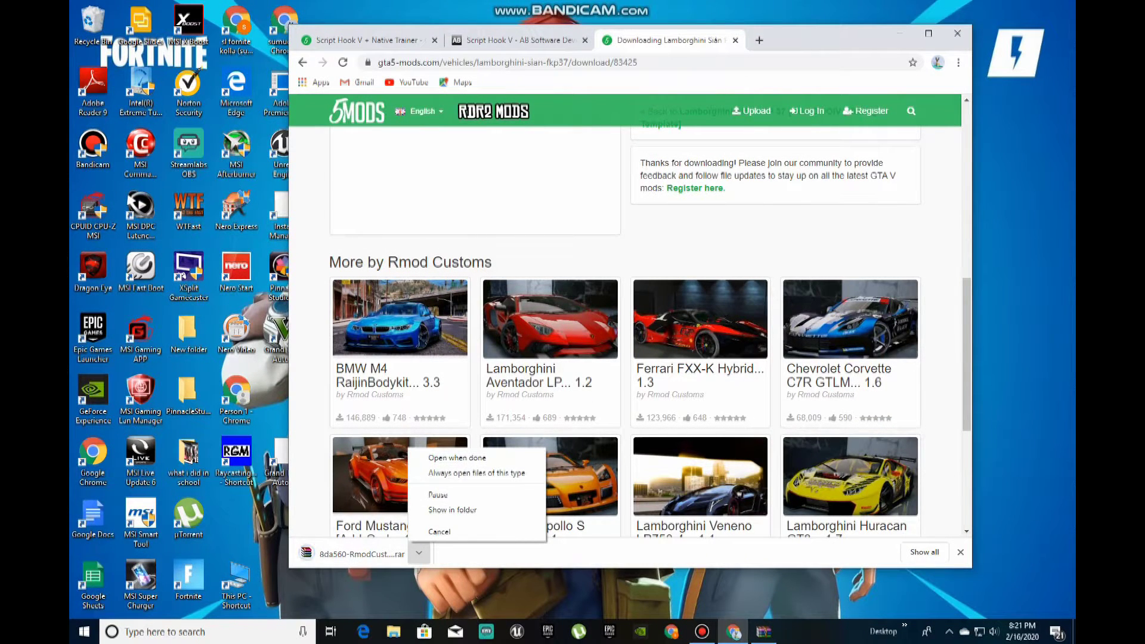
left_click(457, 458)
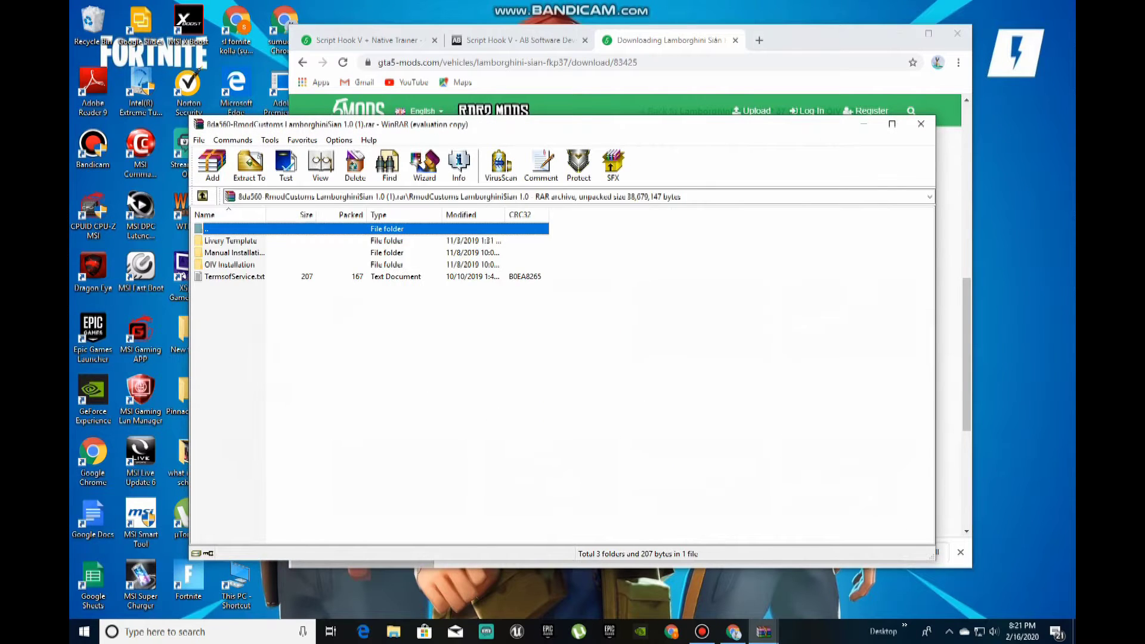
Create a new folder on New Volume (H:), open it, and minimize the file window to return to the archive.
double_click(237, 583)
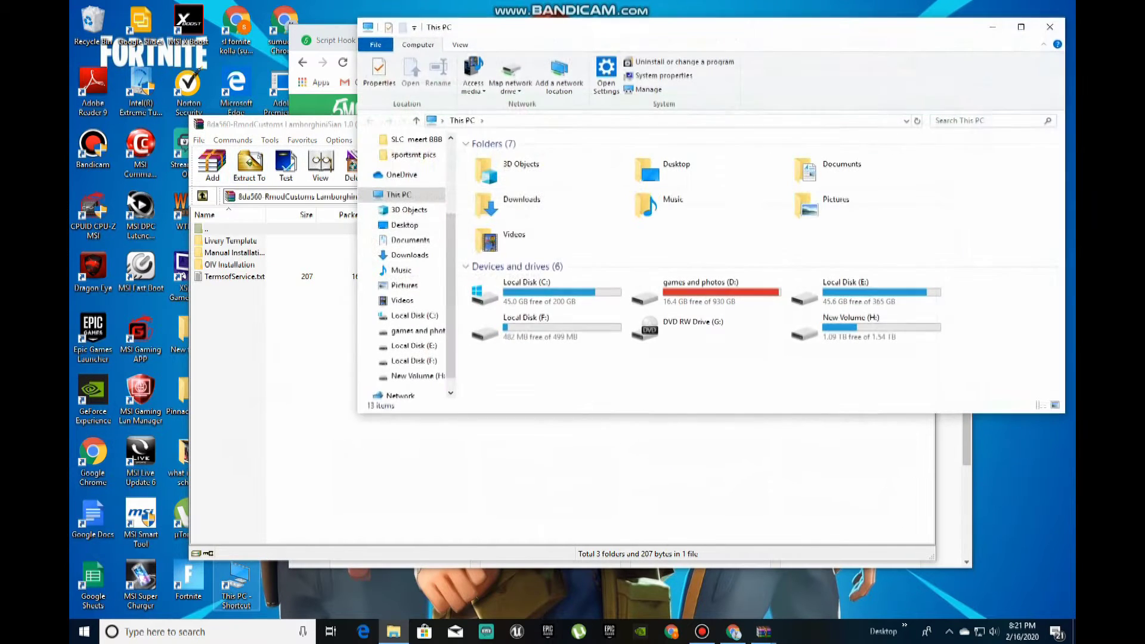
double_click(822, 328)
right_click(834, 357)
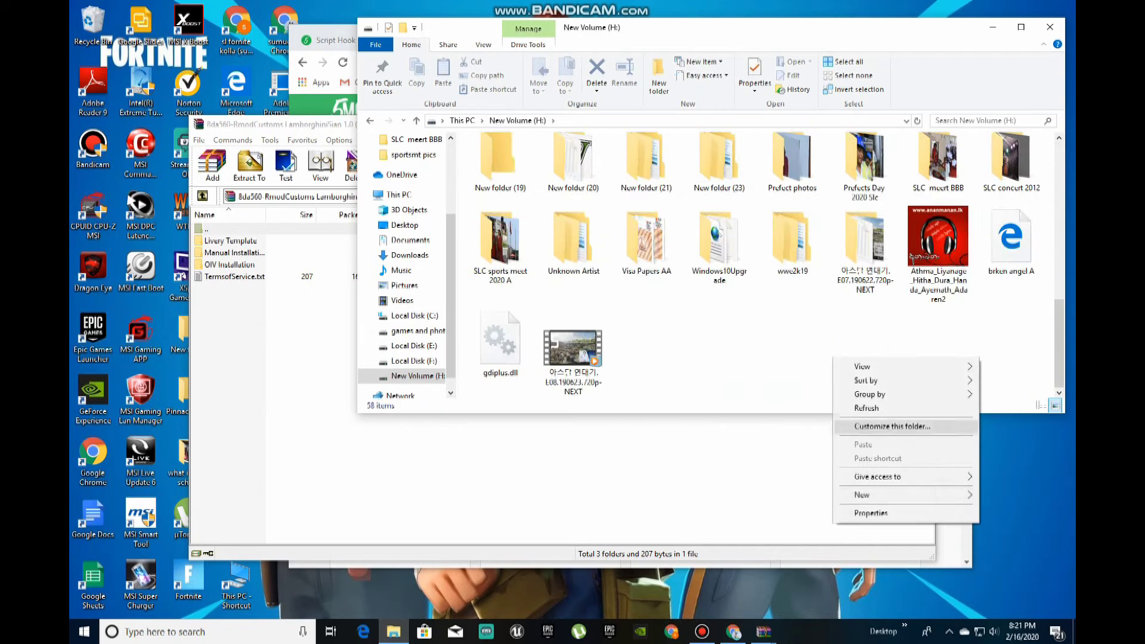
mouse_move(850, 476)
left_click(686, 336)
double_click(646, 337)
left_click(992, 27)
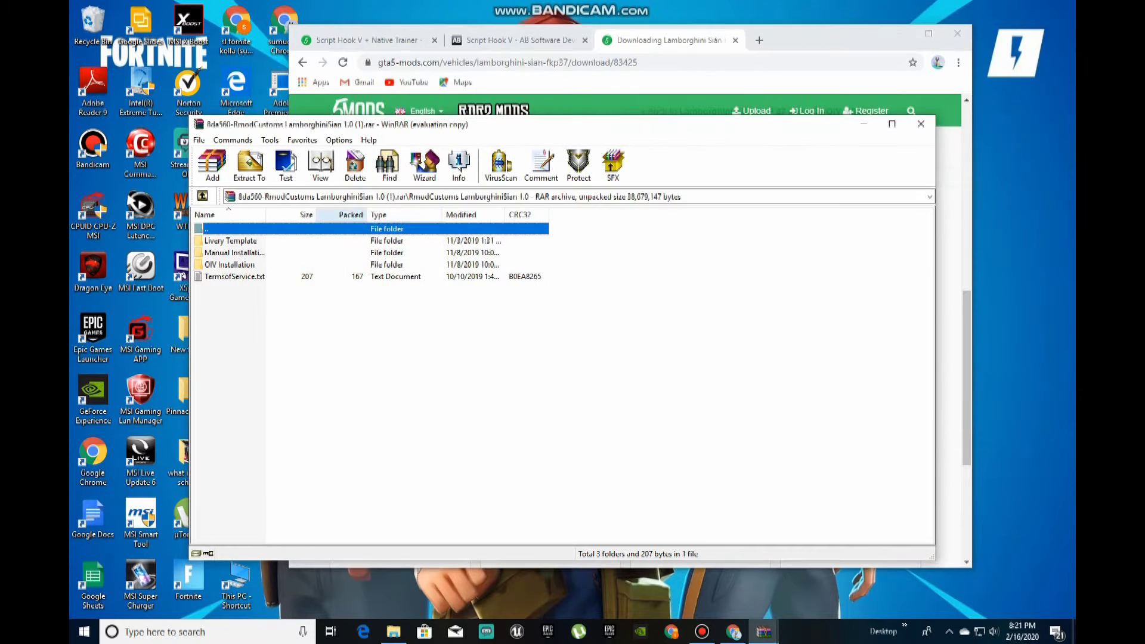
Extract the Lamborghini Sián archive into New folder (22) on drive H:.
left_click(249, 164)
scroll(635, 369, "down", 1)
double_click(626, 401)
scroll(632, 387, "down", 8)
left_click(634, 381)
left_click(599, 474)
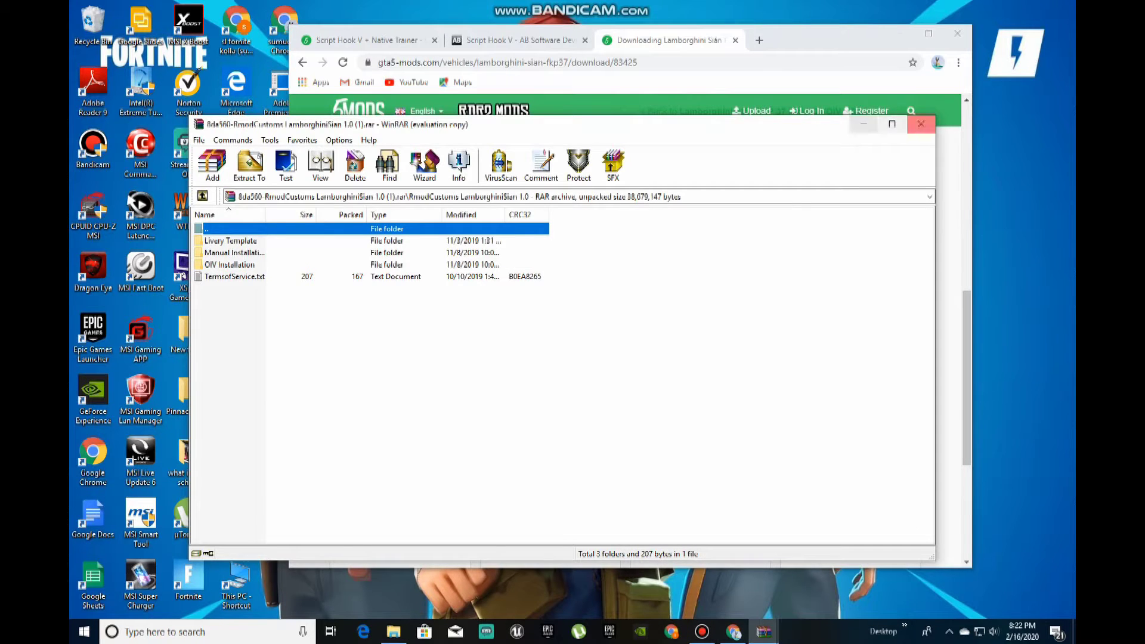
Close the Lamborghini archive and download Script Hook V v1.0.1868.0 from its official dev-c.com page.
left_click(921, 124)
left_click(516, 40)
left_click(368, 40)
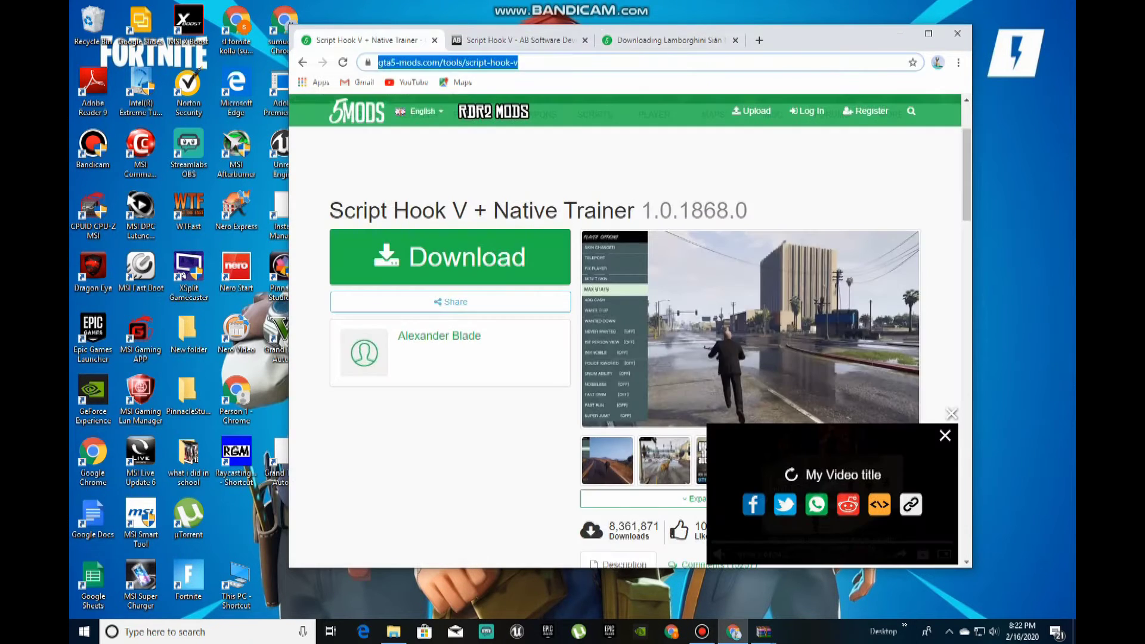
left_click(911, 111)
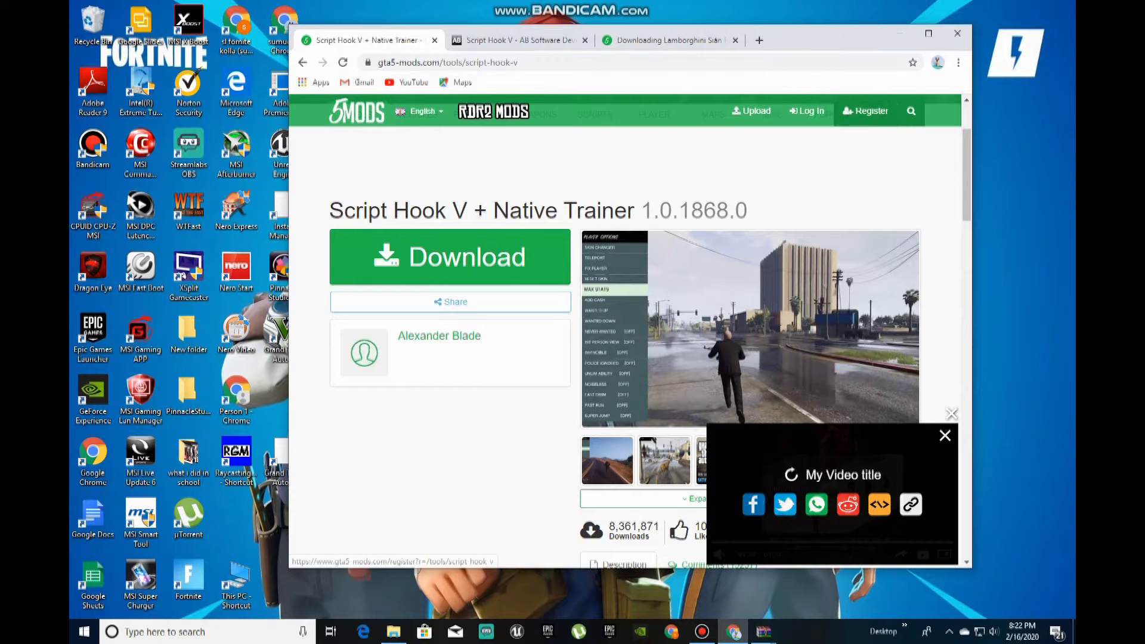
left_click(450, 257)
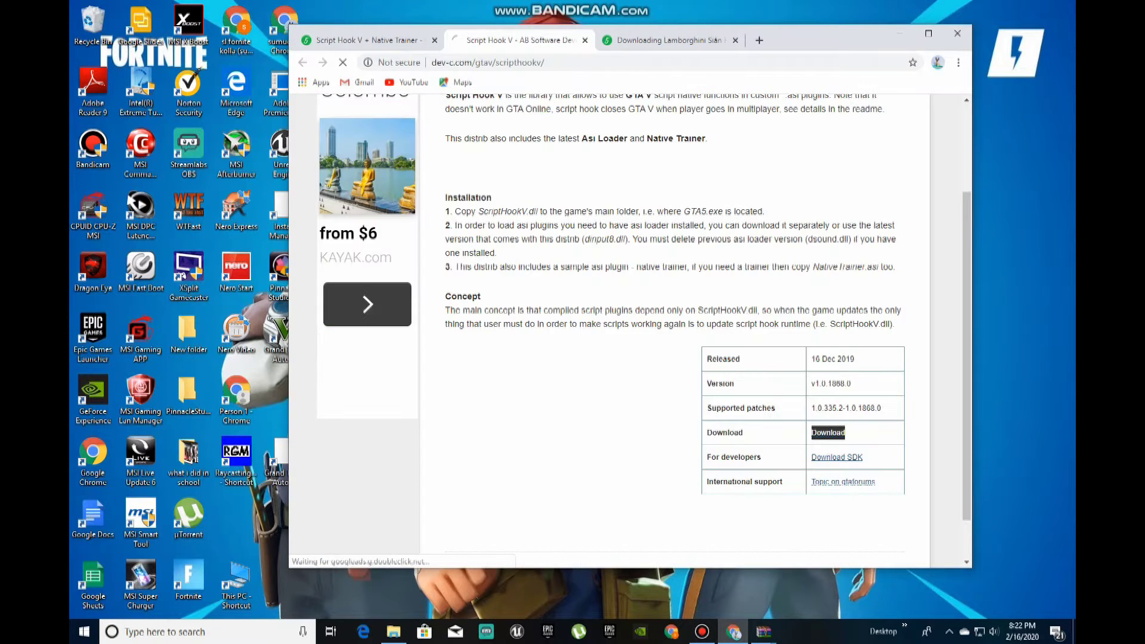
scroll(630, 328, "down", 4)
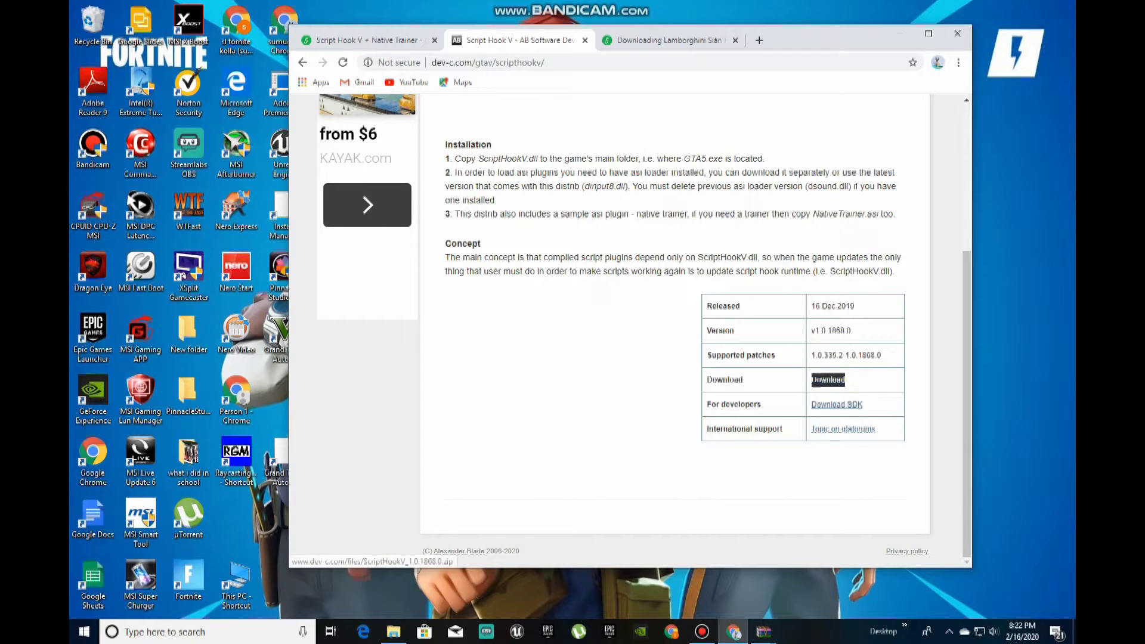
left_click(827, 380)
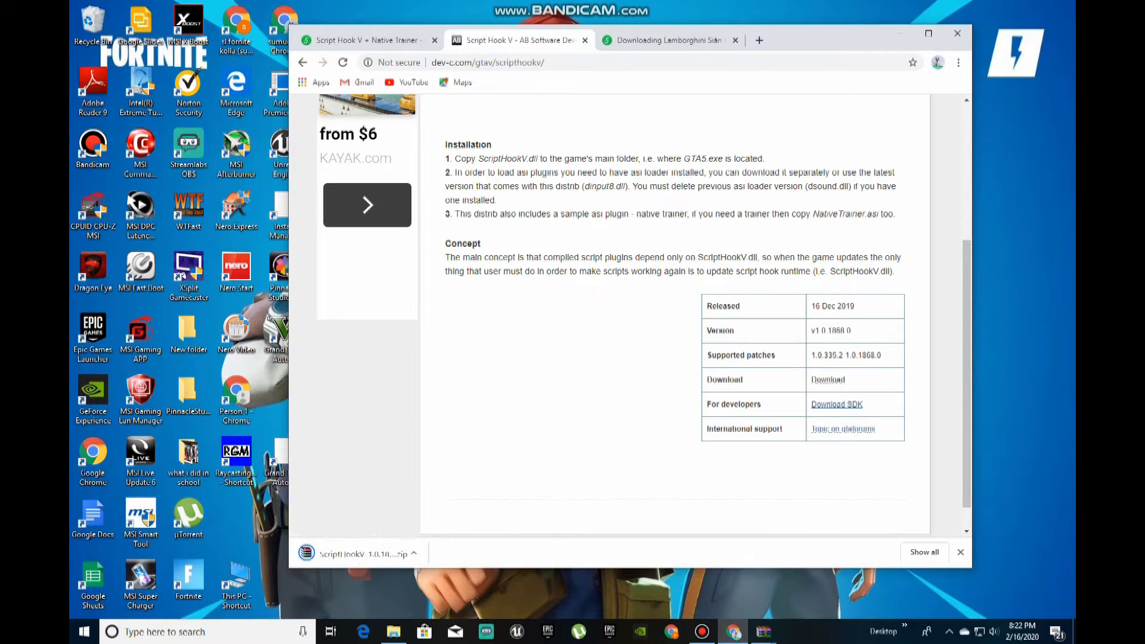
Open the downloaded ScriptHookV zip and extract it into New folder (22) on drive H:.
left_click_drag(346, 552, 344, 555)
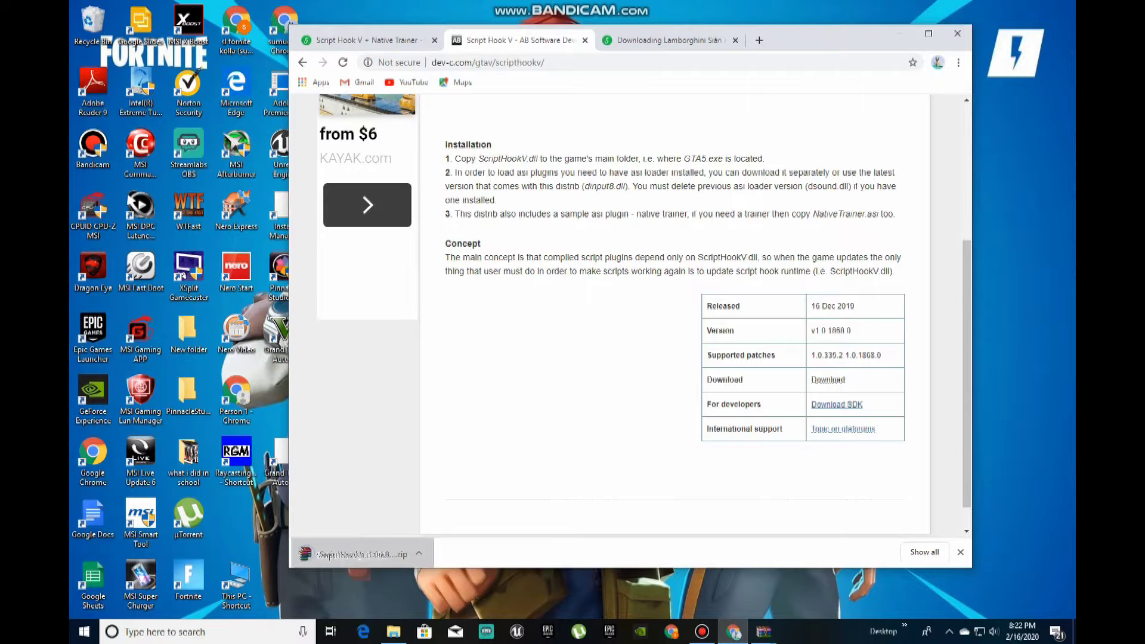
left_click(357, 551)
left_click(282, 197)
left_click(656, 465)
scroll(662, 365, "down", 12)
left_click(666, 413)
left_click(631, 507)
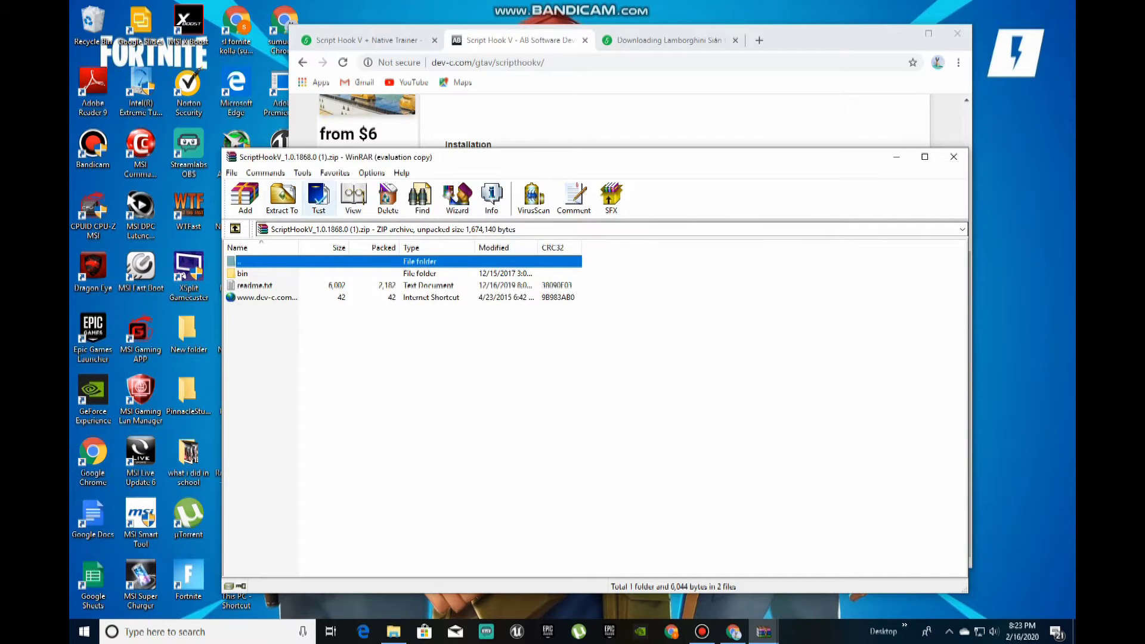
Extract the ScriptHookV archive into H:\New folder (22) again, replacing the existing files.
left_click(282, 196)
left_click(656, 464)
scroll(668, 417, "down", 11)
left_click(669, 445)
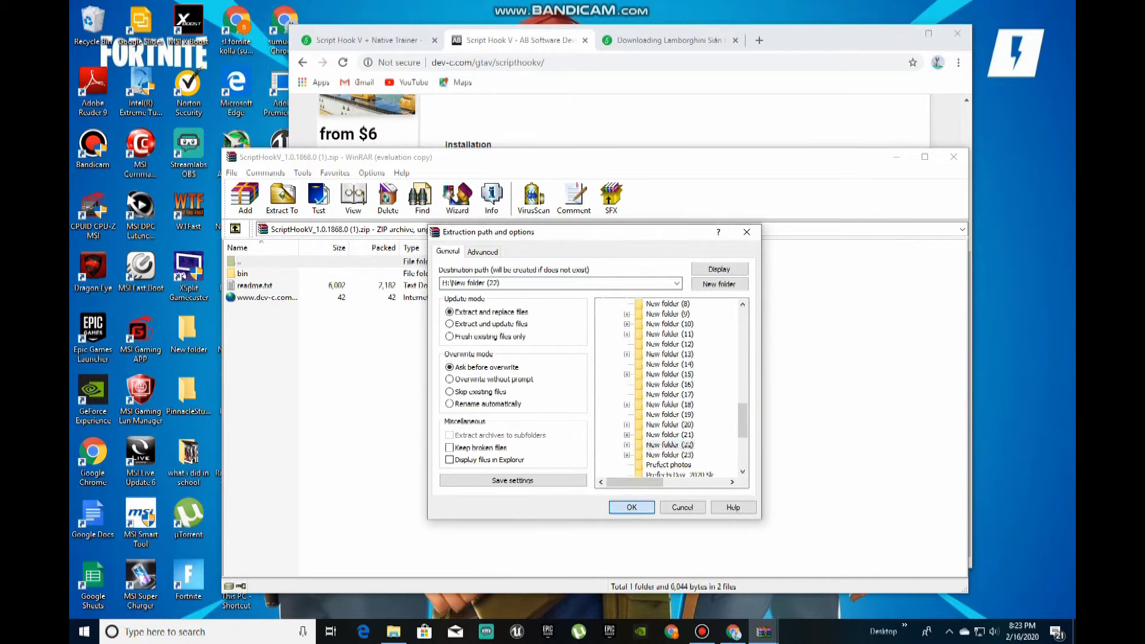
key("Return")
key("Return")
key("Return")
key("Return")
key("Return")
key("Return")
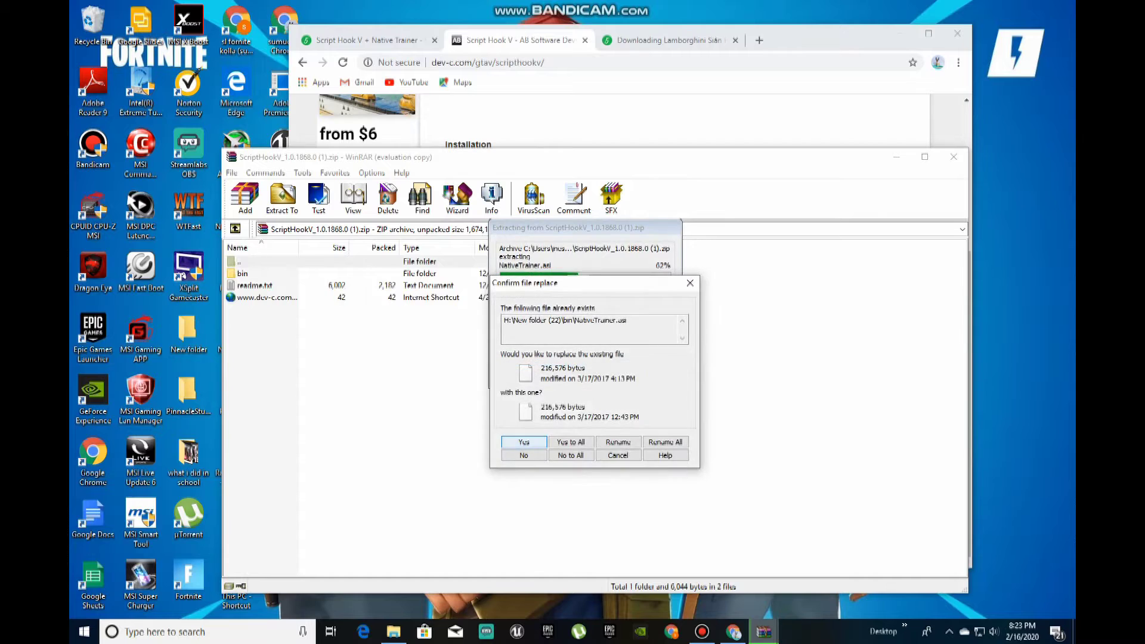
Clear the open windows off the desktop and open the bin folder inside New folder (22).
left_click(733, 632)
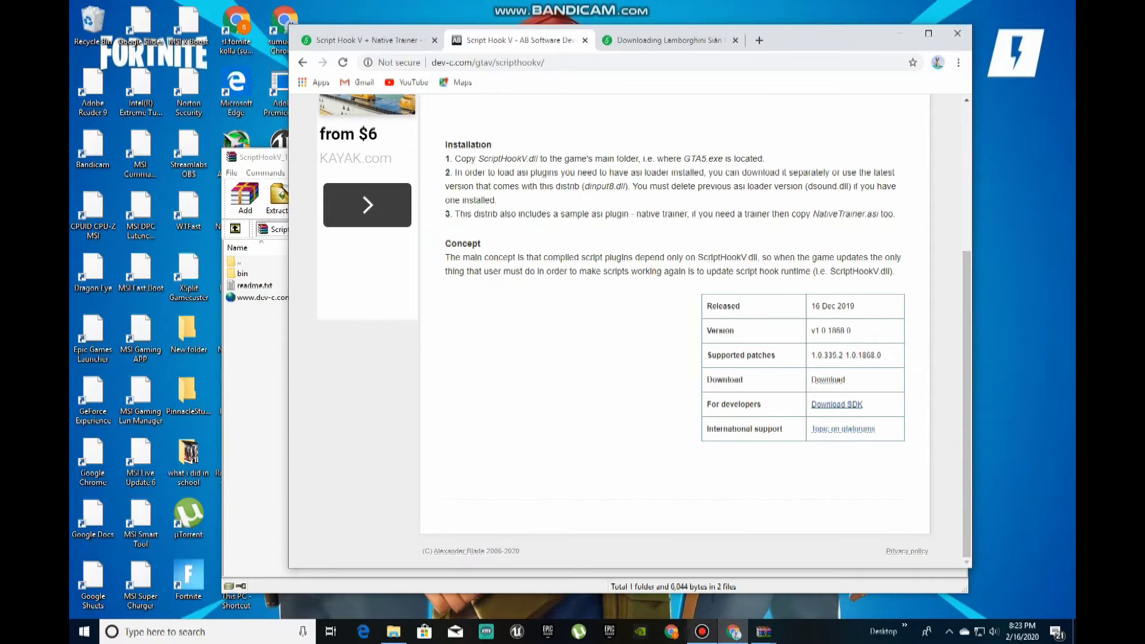
left_click(702, 631)
key("alt+Tab")
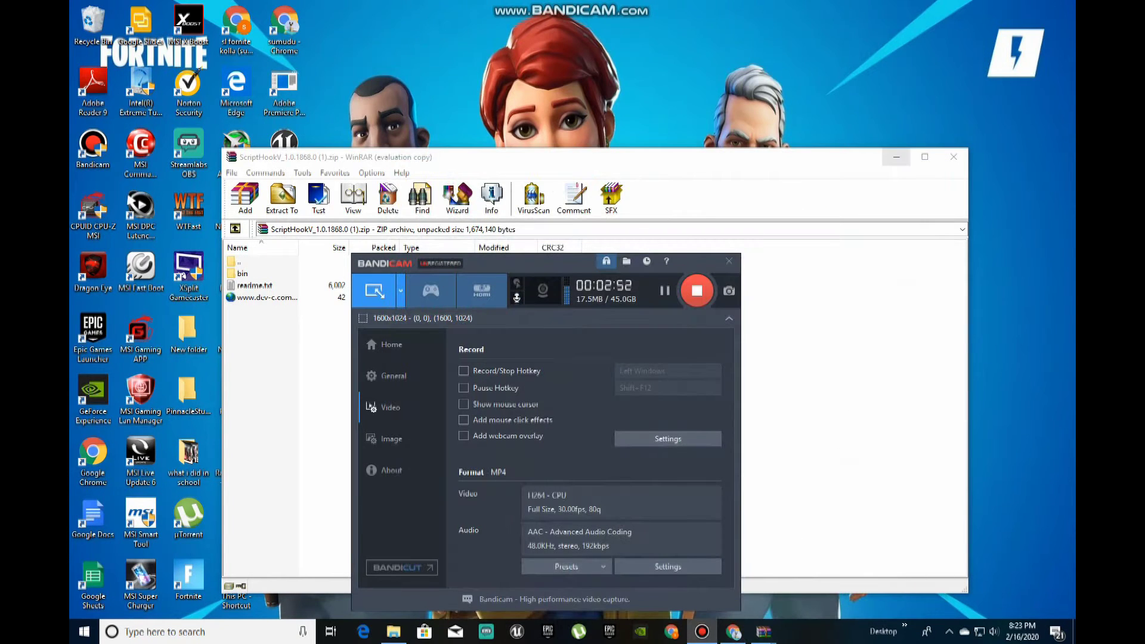
left_click(708, 261)
left_click(896, 157)
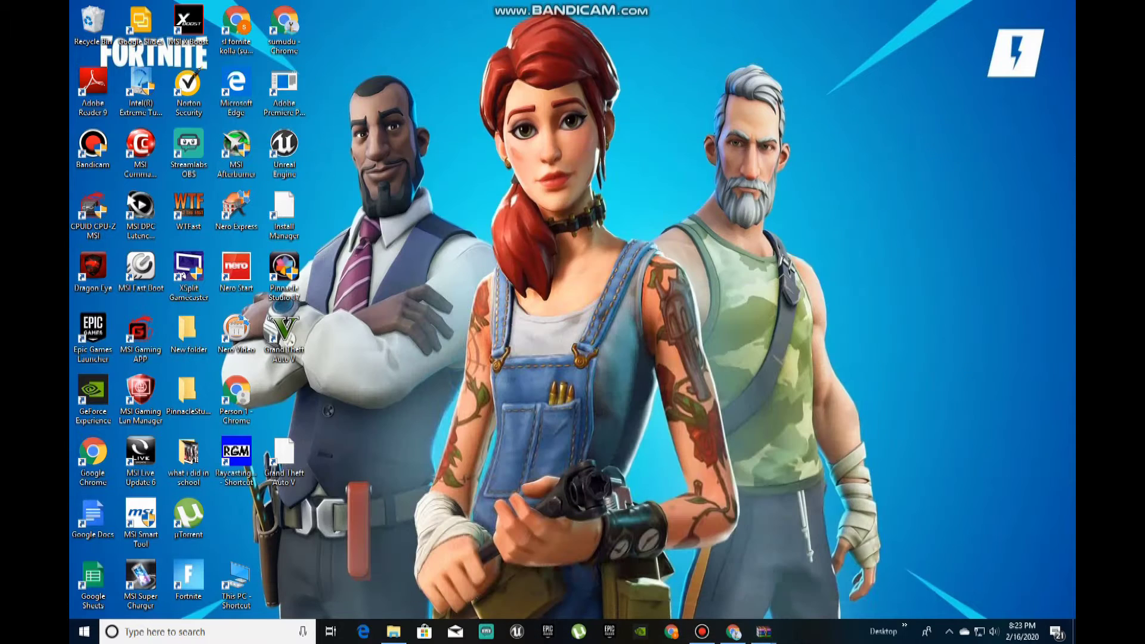
mouse_move(732, 631)
left_click(393, 632)
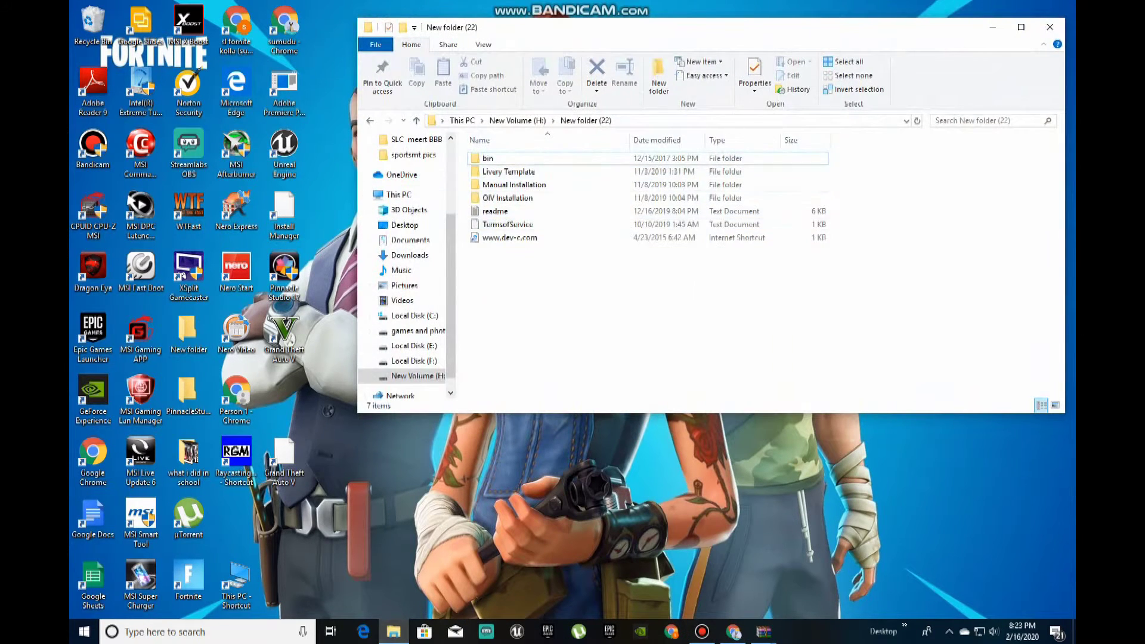
left_click_drag(683, 299, 547, 166)
left_click_drag(548, 299, 596, 301)
double_click(488, 158)
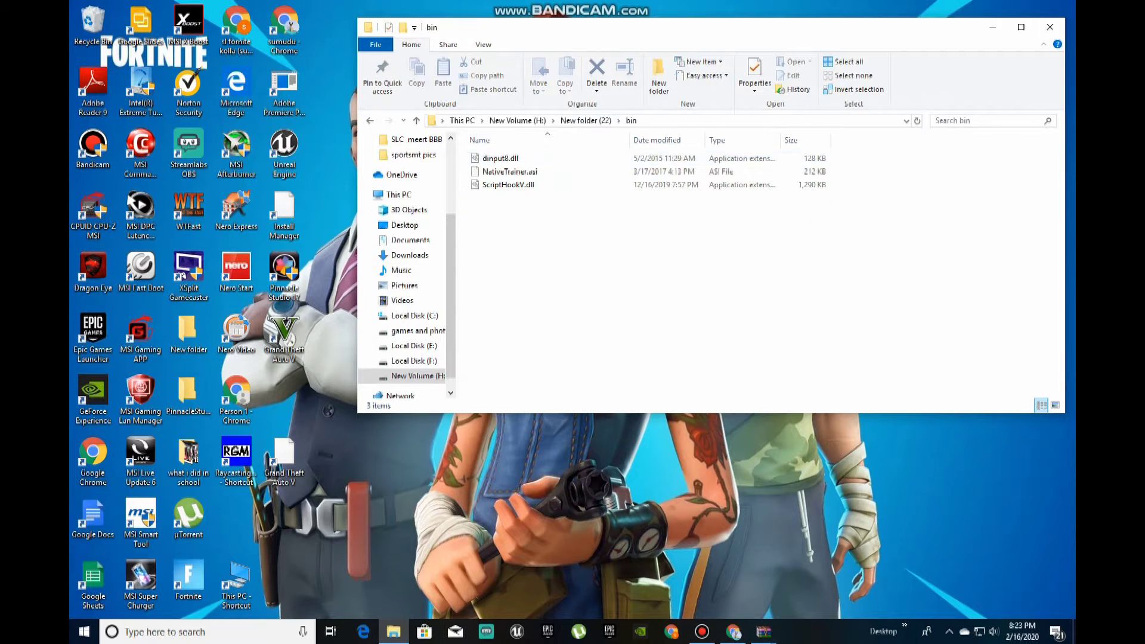
Open ScriptHookV.dll from the bin folder, look through it, and close it.
double_click(498, 184)
key("Escape")
scroll(656, 358, "down", 10)
scroll(978, 89, "down", 1)
left_click(1020, 148)
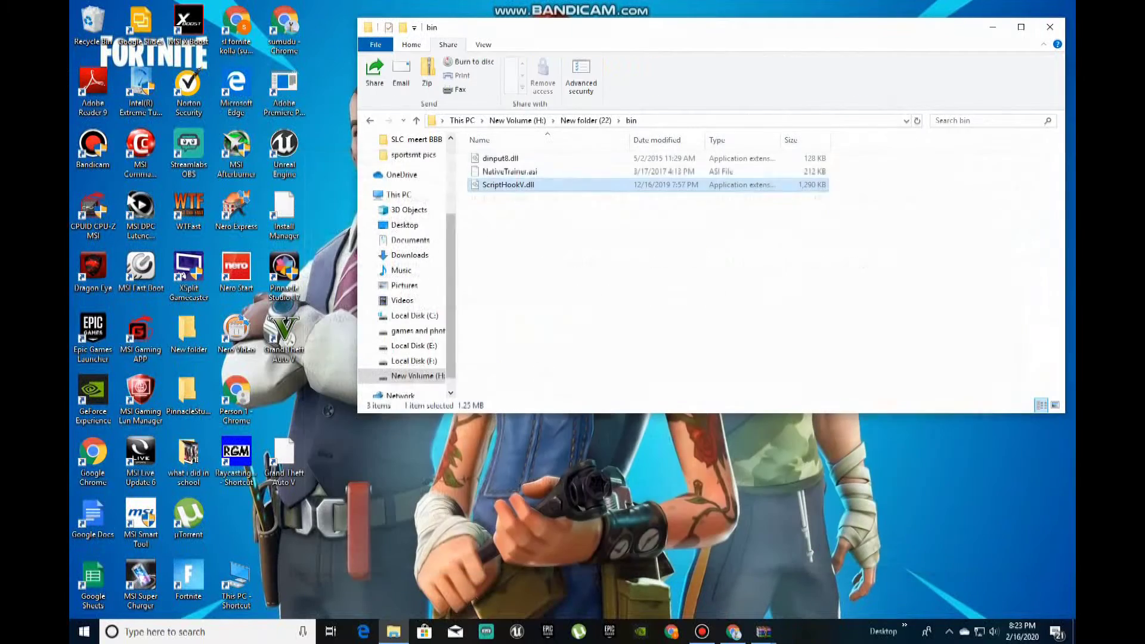
Open NativeTrainer.asi with Notepad as the permanent app for .asi files, and close Notepad.
double_click(510, 171)
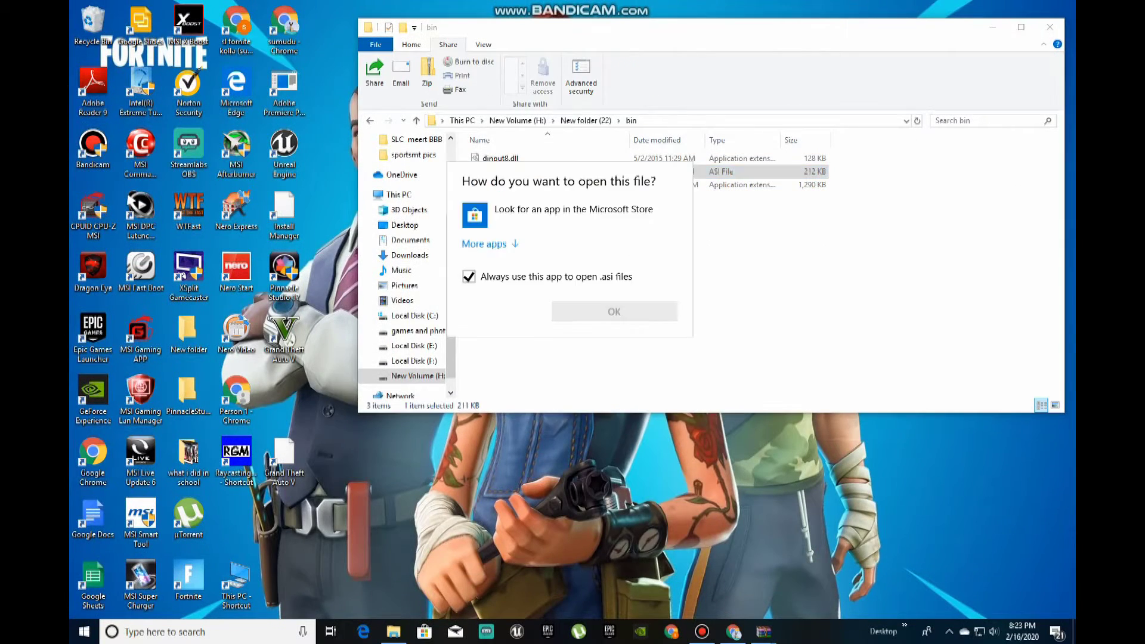
left_click(484, 240)
scroll(537, 301, "down", 3)
left_click(519, 366)
left_click(614, 463)
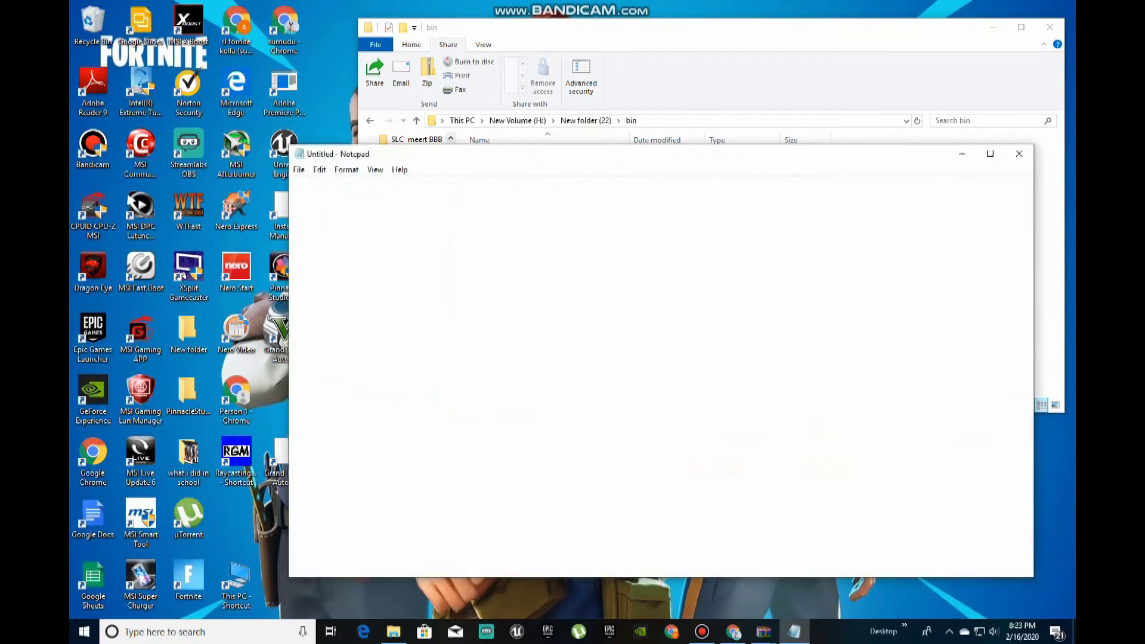
left_click(1019, 153)
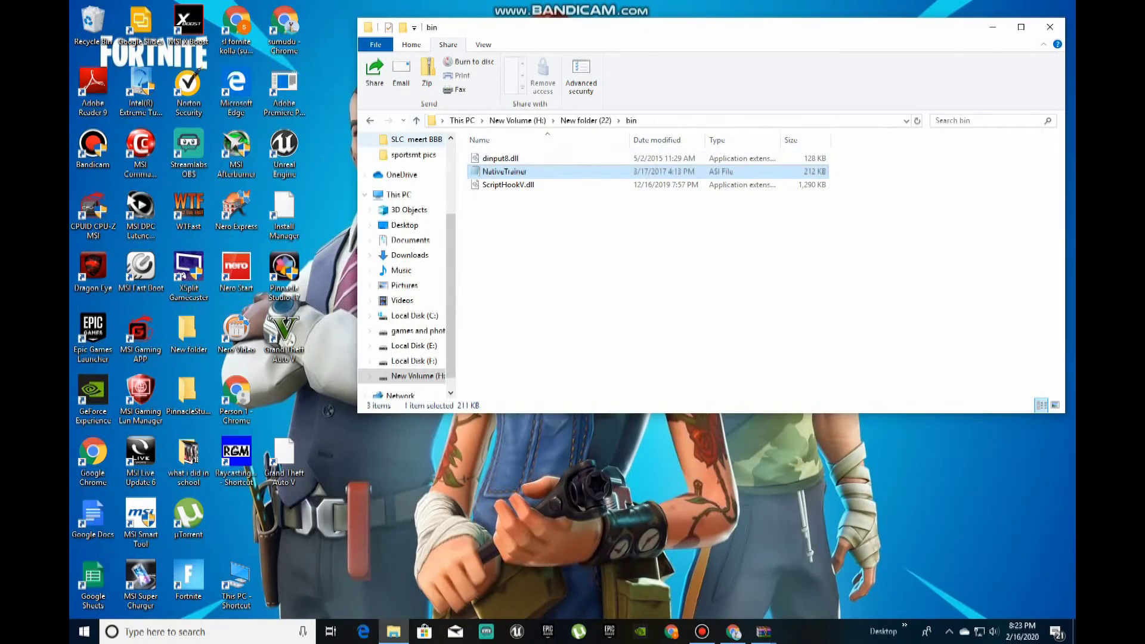
Return to New folder (22), open the readme file and browse its changelog and trainer controls.
left_click(369, 120)
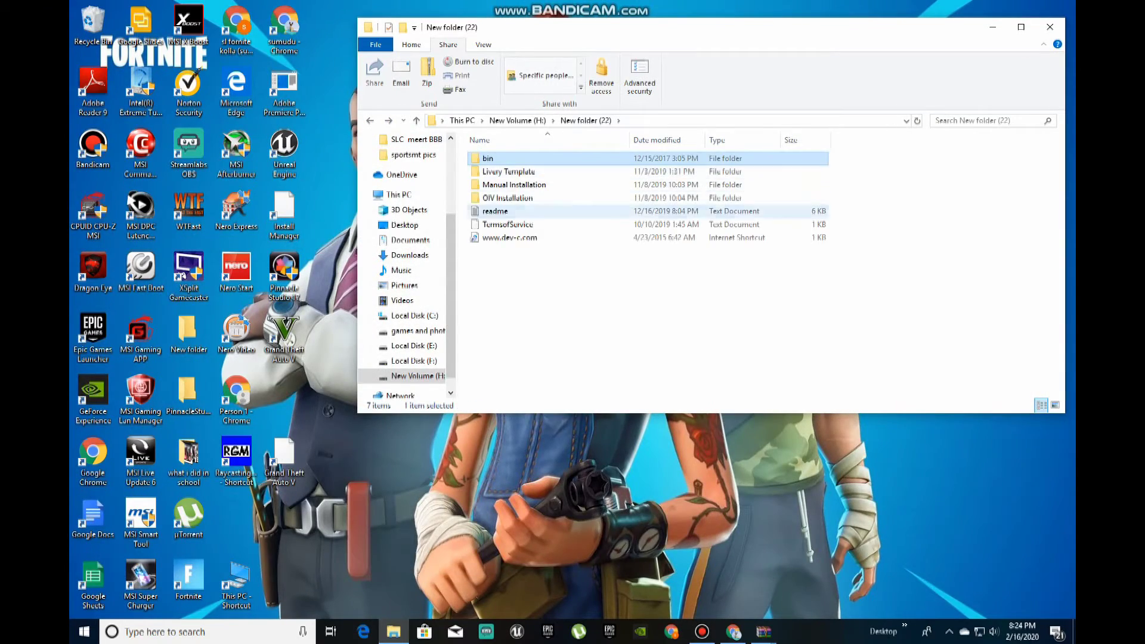
double_click(496, 211)
left_click_drag(613, 285, 614, 543)
left_click(393, 487)
scroll(393, 487, "up", 20)
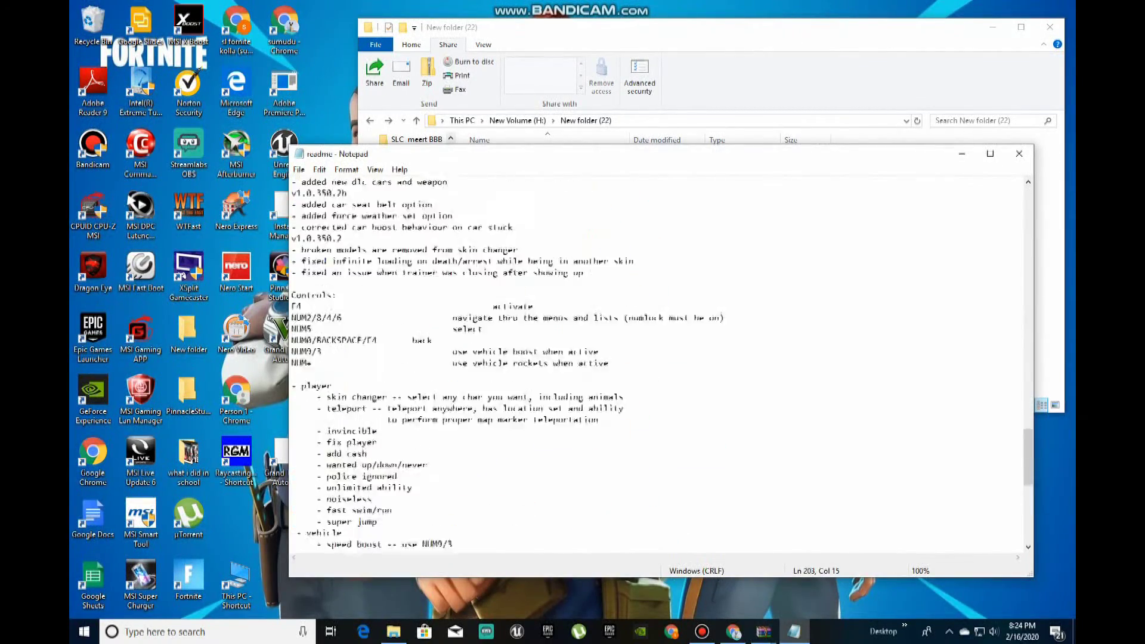
scroll(656, 364, "up", 15)
Examine the Installation instructions in the readme, highlighting the relevant lines, and close the file.
double_click(317, 408)
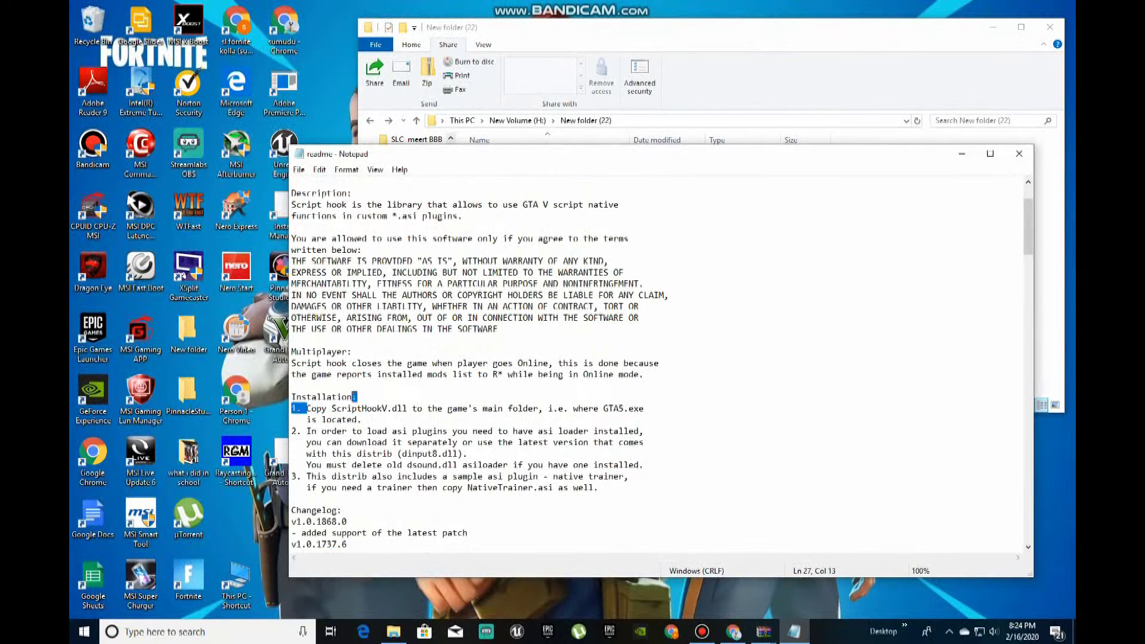
left_click_drag(573, 453, 508, 431)
left_click_drag(360, 419, 326, 419)
left_click_drag(411, 355, 643, 431)
left_click(292, 385)
scroll(656, 364, "up", 3)
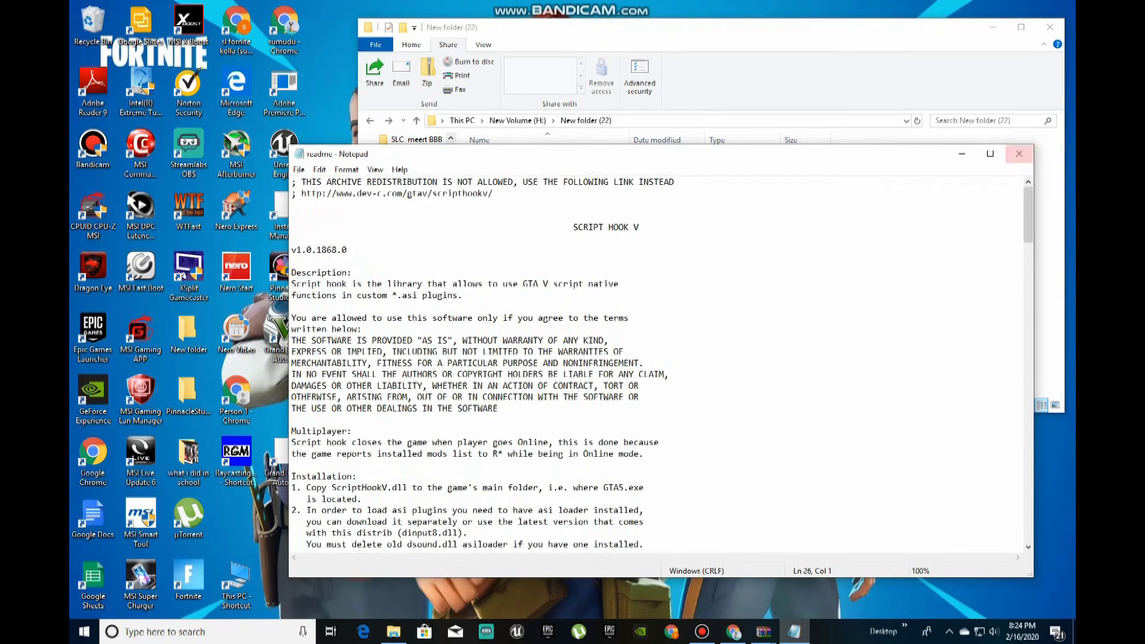
left_click(1019, 154)
Open the Livery Template folder and view the 2048x2048 Template image.
double_click(511, 171)
double_click(503, 172)
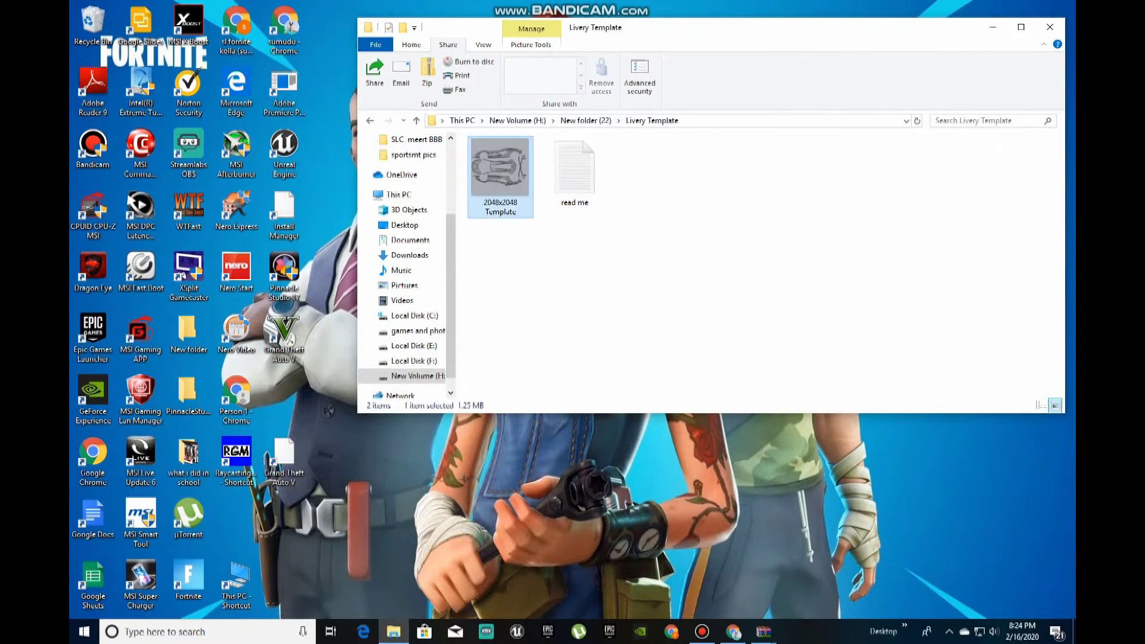
left_click_drag(913, 46, 836, 97)
Draw freehand pen strokes and the word BYE over the template image, and leave drawing mode without saving.
left_click(884, 107)
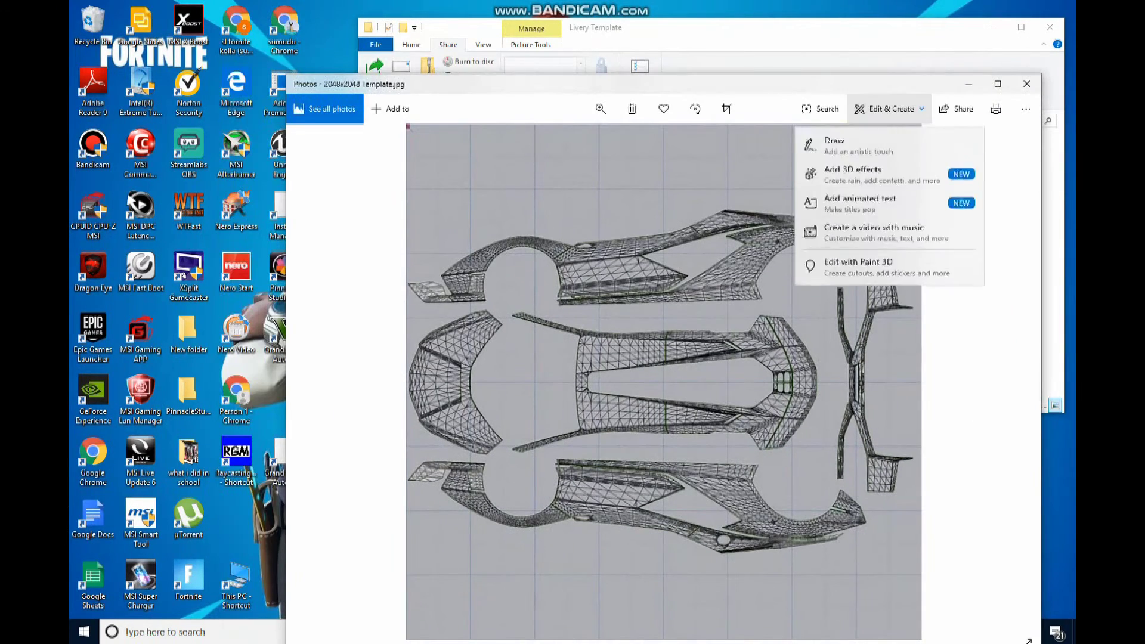
left_click(832, 169)
left_click_drag(671, 311, 734, 293)
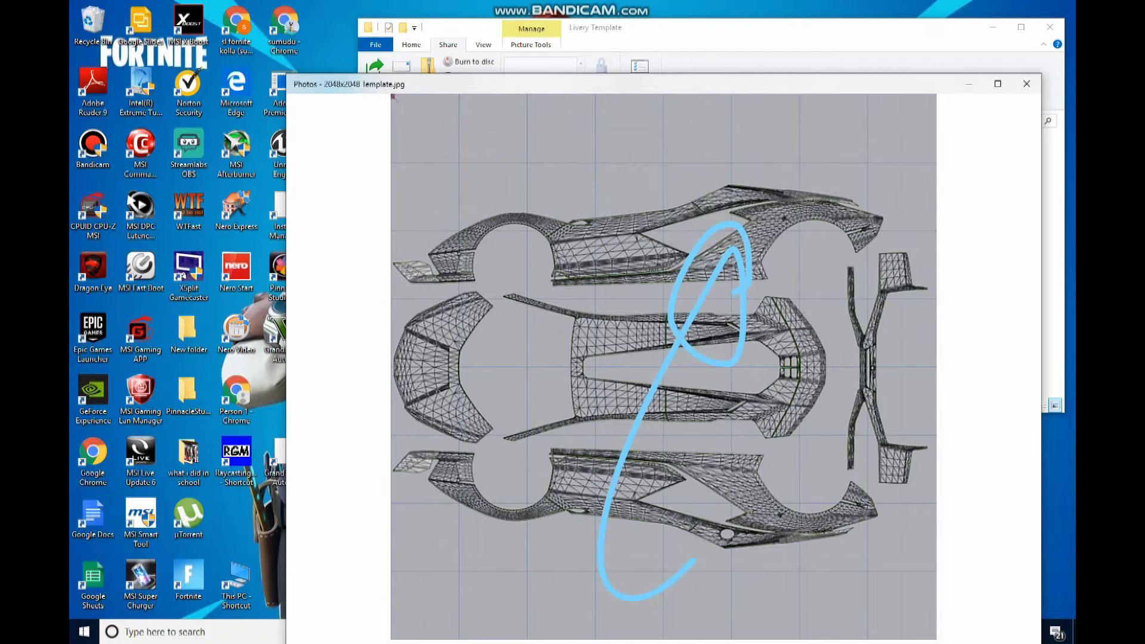
left_click_drag(444, 220, 793, 168)
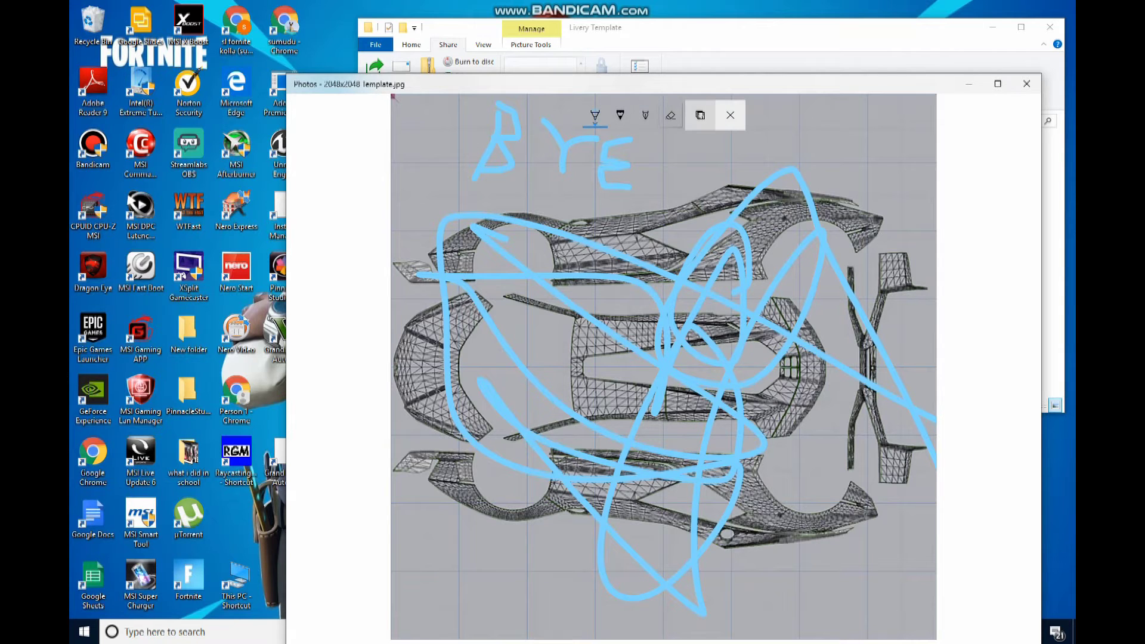
key("Escape")
key("Escape")
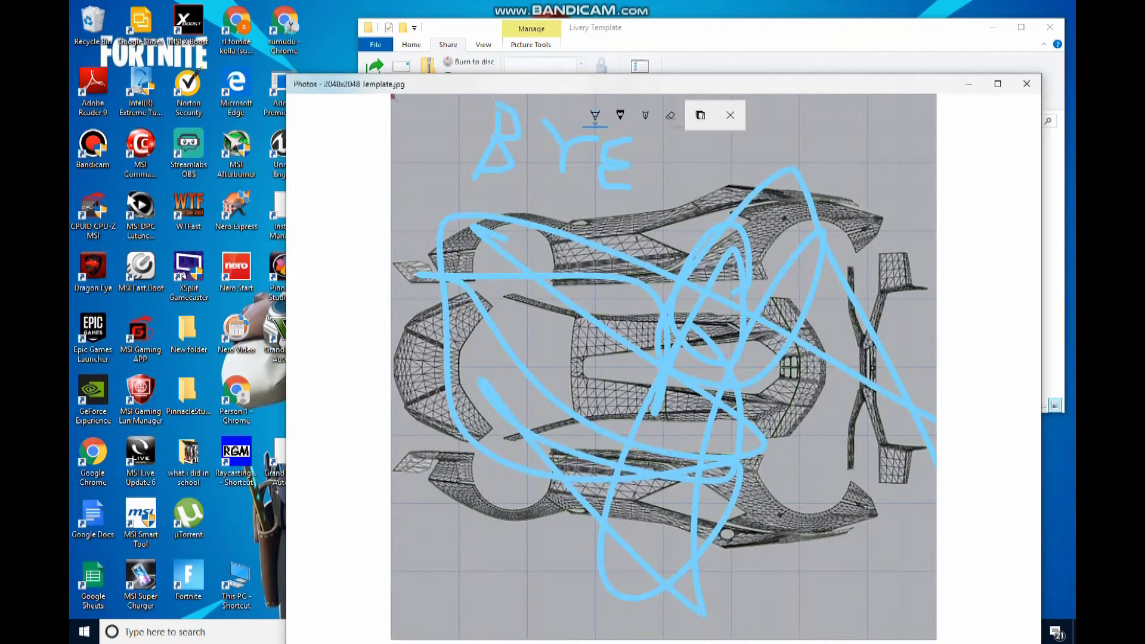
Open the template image for crop and rotate editing, rotate it three quarter turns and flip it three times.
left_click(956, 109)
left_click(865, 147)
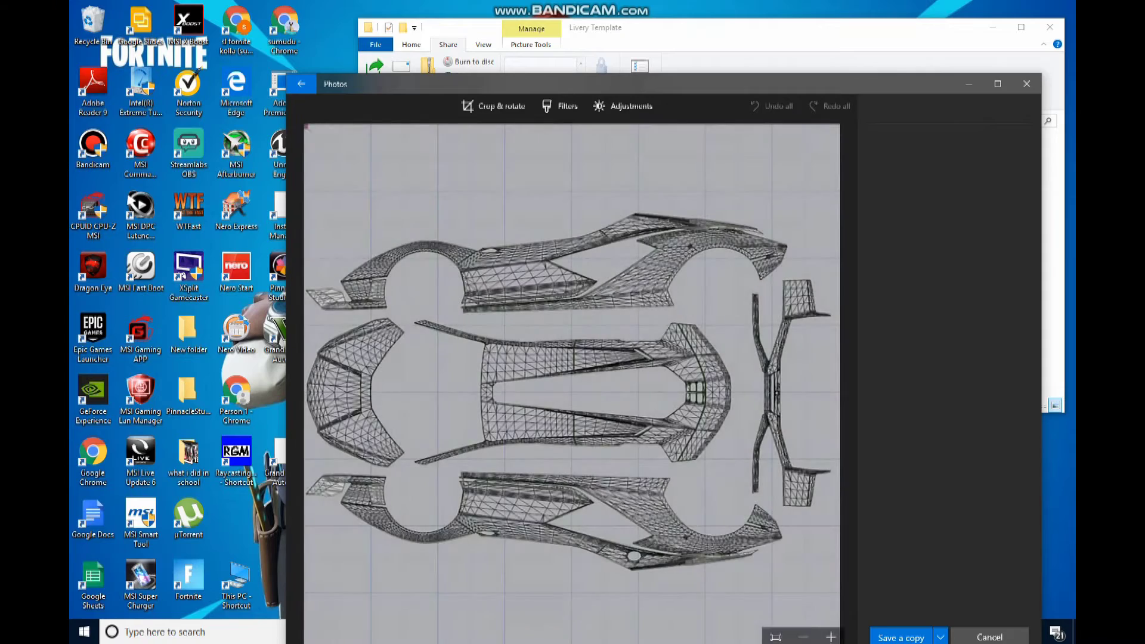
mouse_move(815, 636)
left_mouse_down()
mouse_move(723, 385)
mouse_move(465, 240)
mouse_move(455, 490)
mouse_move(815, 635)
mouse_move(816, 618)
left_mouse_up()
left_click(908, 191)
left_click(908, 191)
left_click(908, 191)
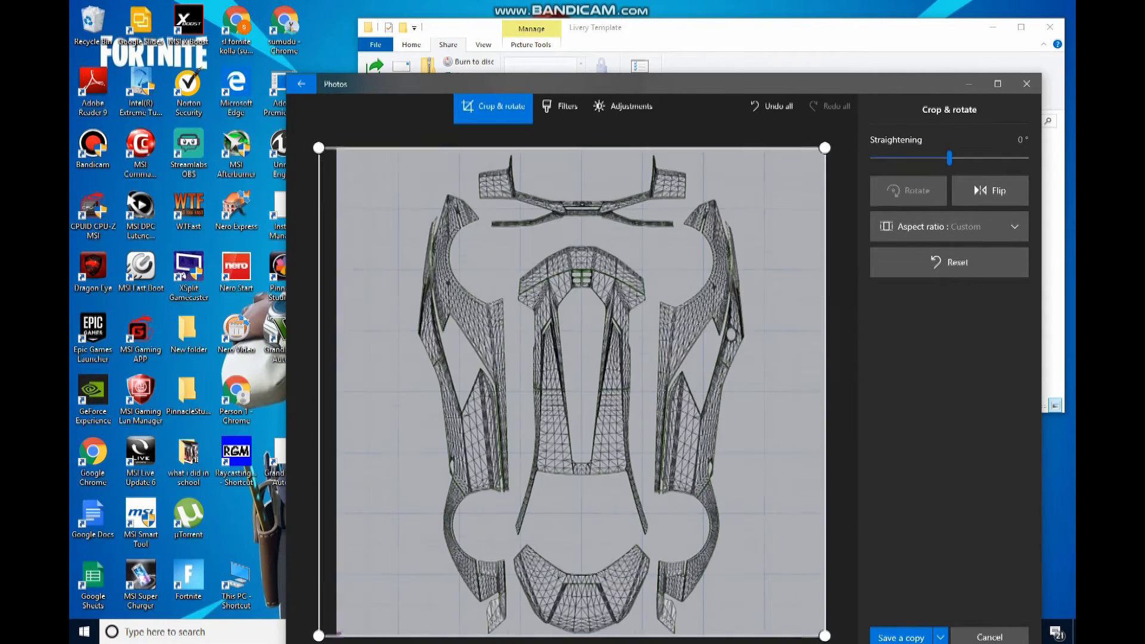
left_click(990, 190)
left_click(989, 191)
left_click(989, 191)
Crop both sides of the template to a narrow vertical strip and save a JPG copy named 2048x2048 Template in Pictures.
left_click_drag(806, 392, 619, 391)
left_click_drag(430, 148, 575, 149)
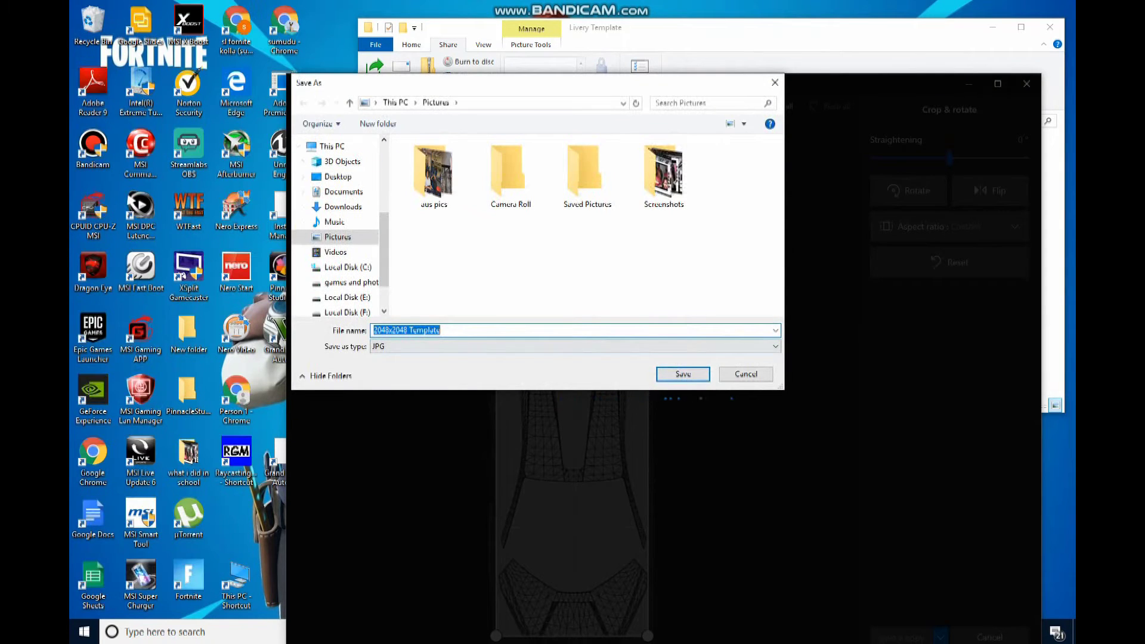
key("Return")
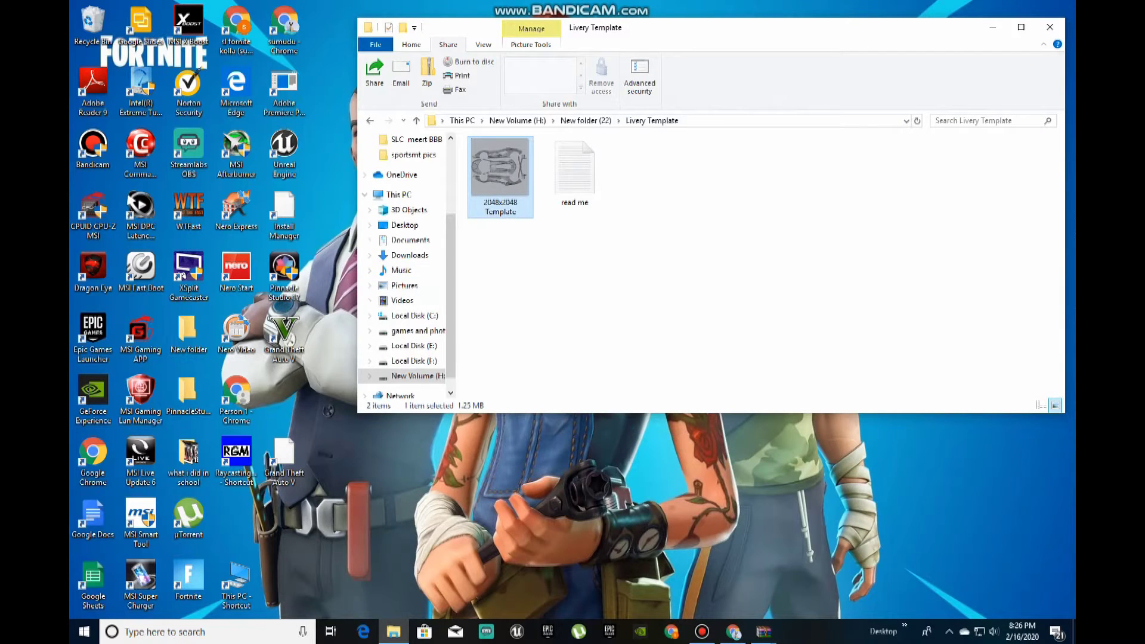
Read the read me file in the Livery Template folder, close it and return to New folder (22).
double_click(574, 173)
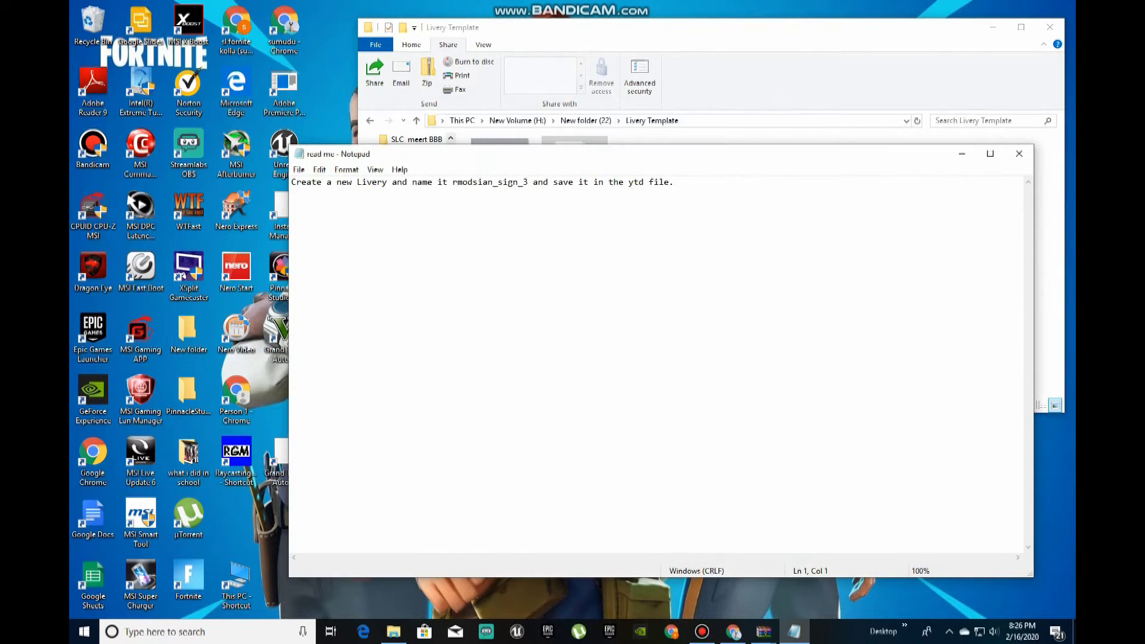
left_click(1018, 153)
left_click(369, 121)
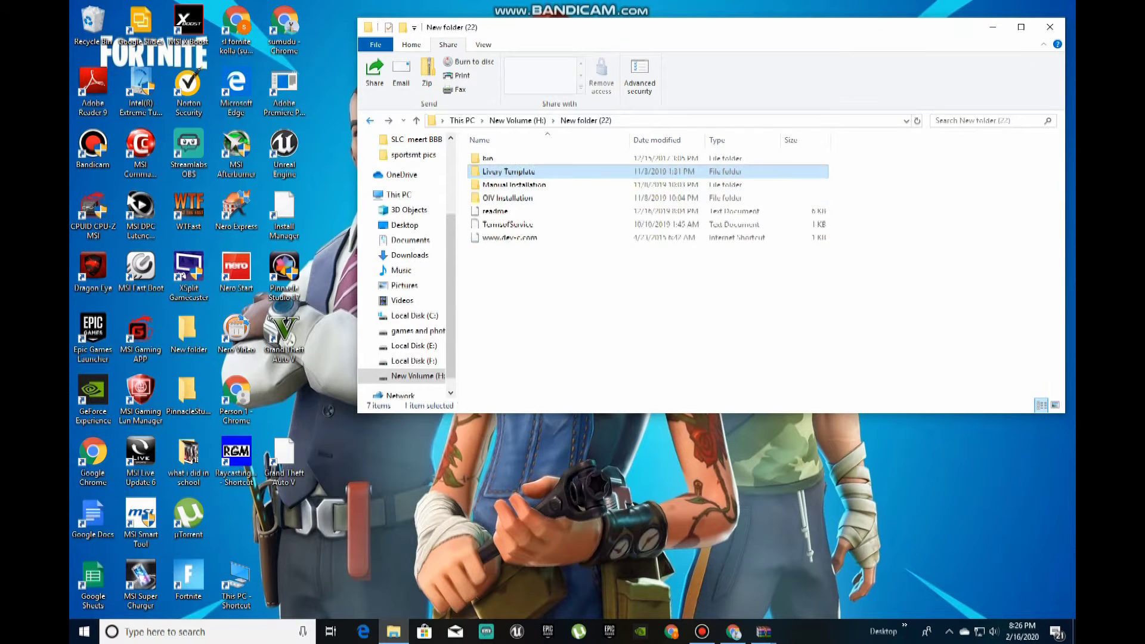
Open the Mod Installation text file in the Manual Installation folder, review its instructions and features, and close it.
double_click(513, 184)
double_click(511, 172)
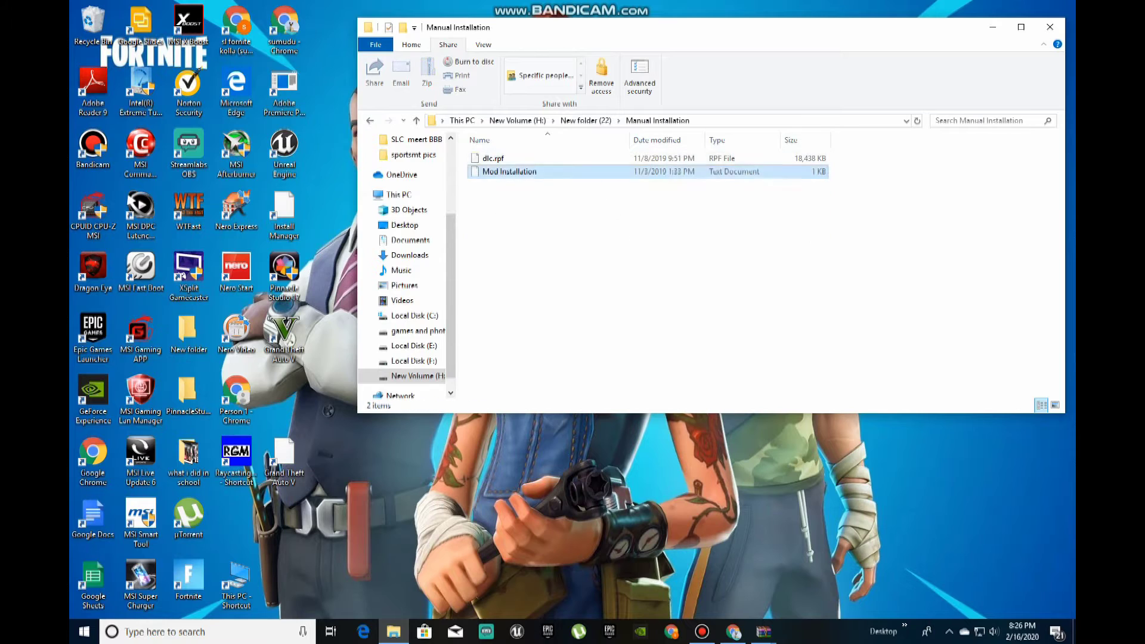
left_click_drag(851, 250, 405, 327)
left_click_drag(453, 352, 471, 341)
left_click(1018, 154)
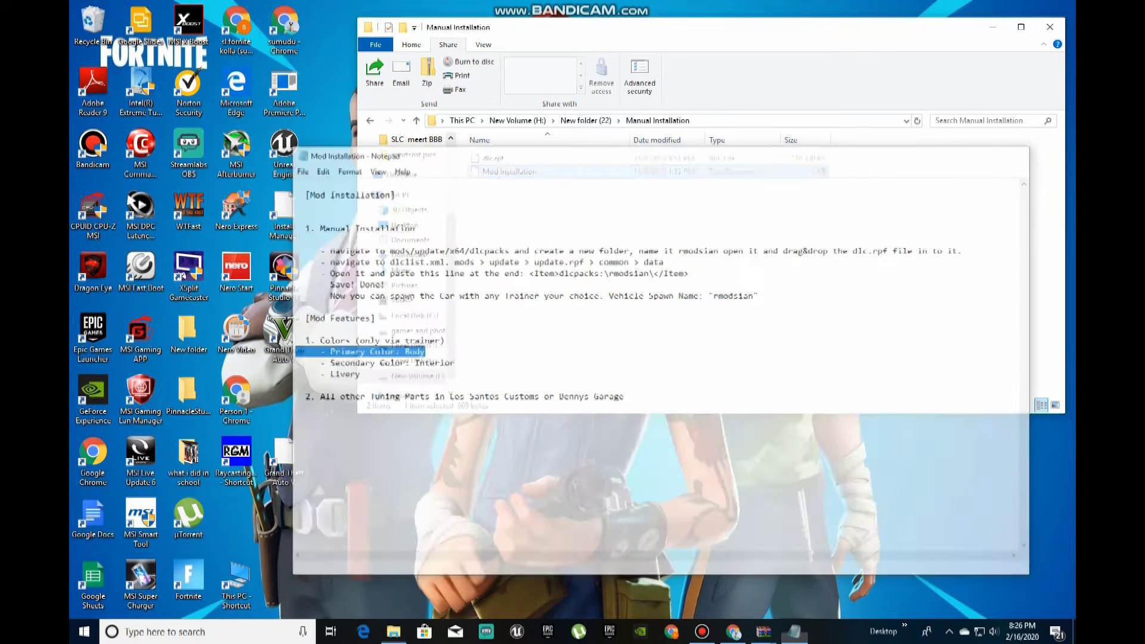
Try to open dlc.rpf, dismiss the attempt and return to New folder (22).
double_click(507, 159)
key("Escape")
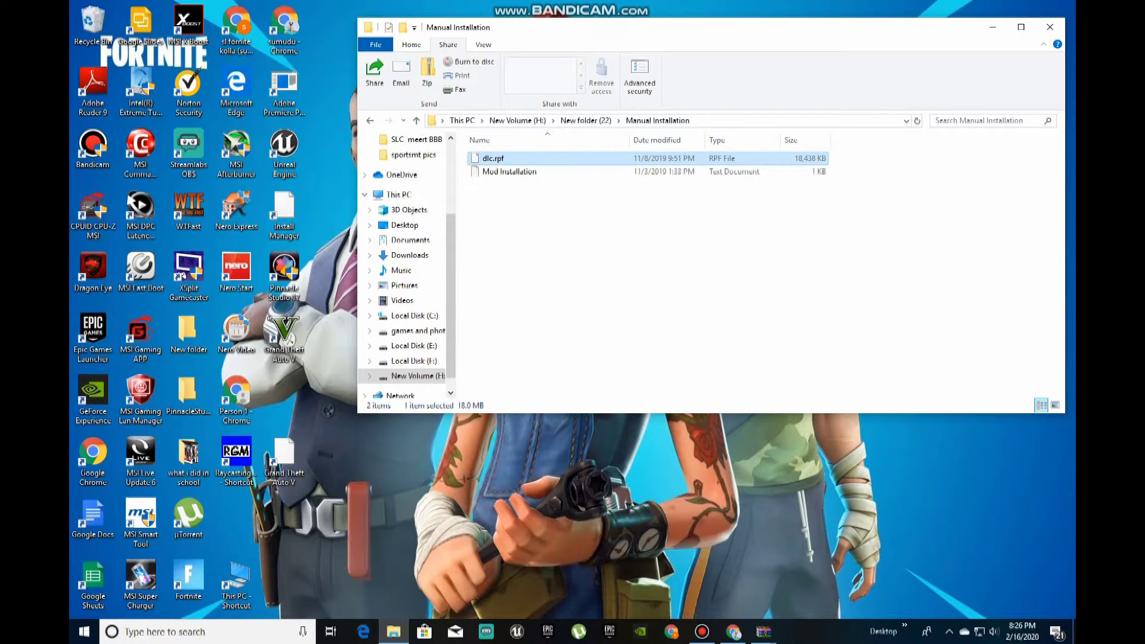
left_click(370, 121)
Review the Mod Installation OIV text file in the OIV Installation folder, close it and return to New folder (22).
double_click(514, 198)
double_click(514, 158)
mouse_move(300, 183)
left_mouse_down()
mouse_move(357, 239)
mouse_move(291, 204)
left_mouse_up()
left_click_drag(522, 155, 570, 150)
left_click_drag(525, 222, 674, 475)
left_click(599, 311)
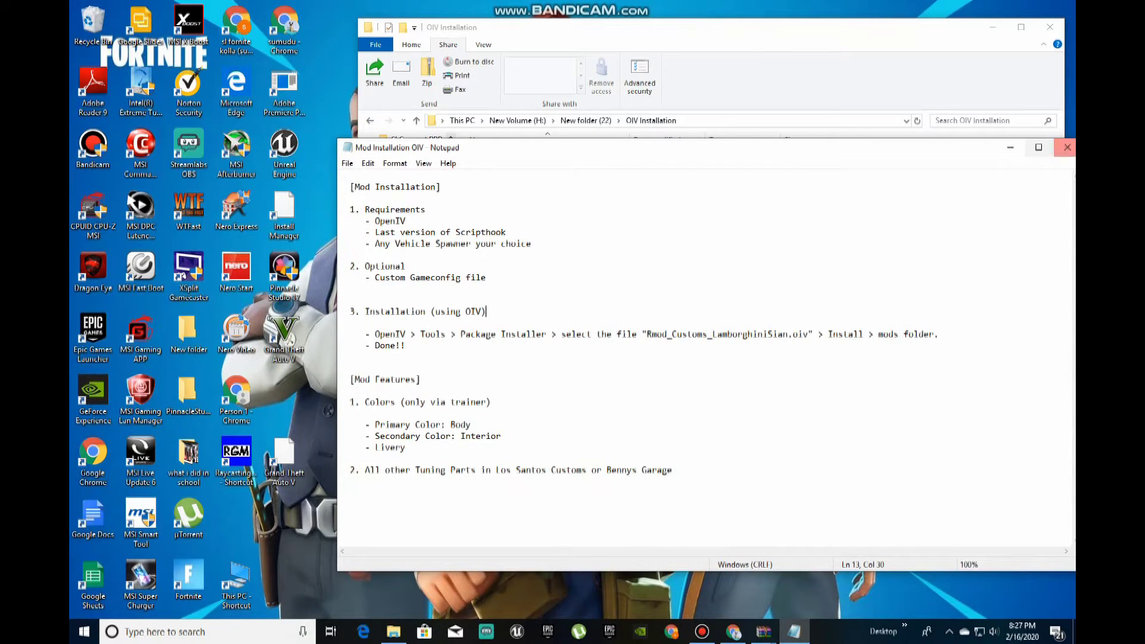
left_click_drag(888, 346, 847, 311)
left_click(1067, 147)
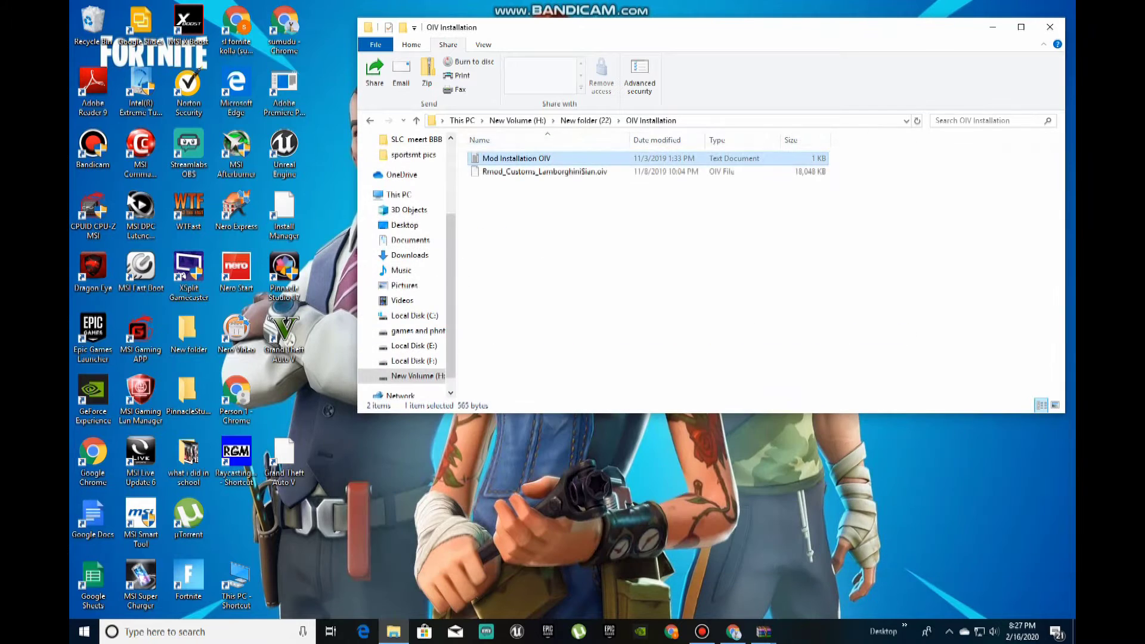
left_click(369, 121)
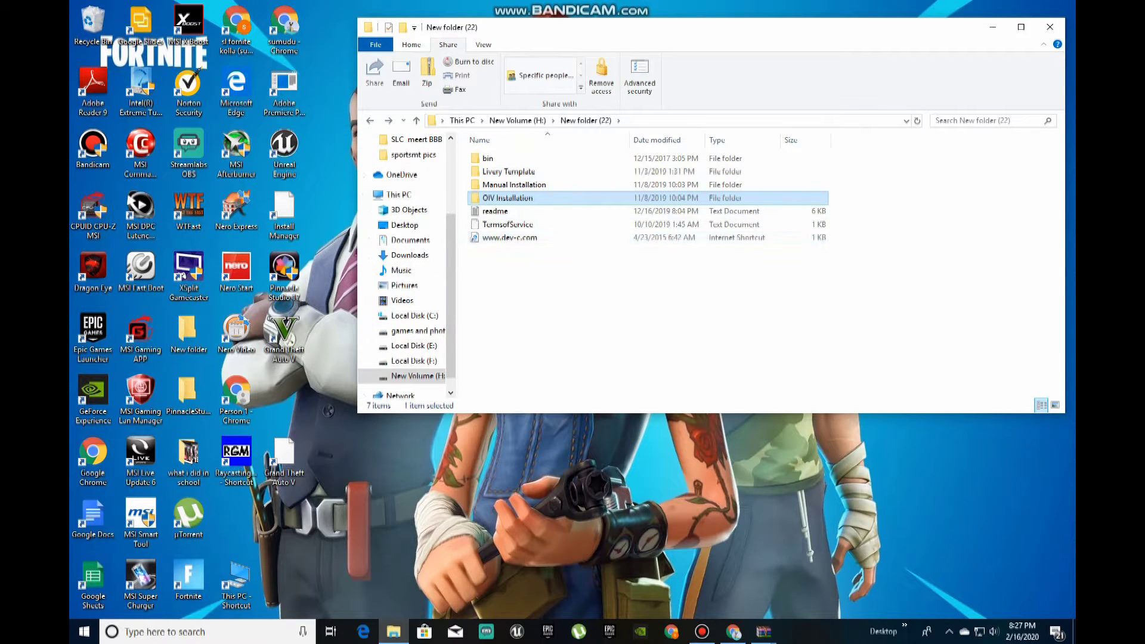
key("Down")
key("Down")
key("Down")
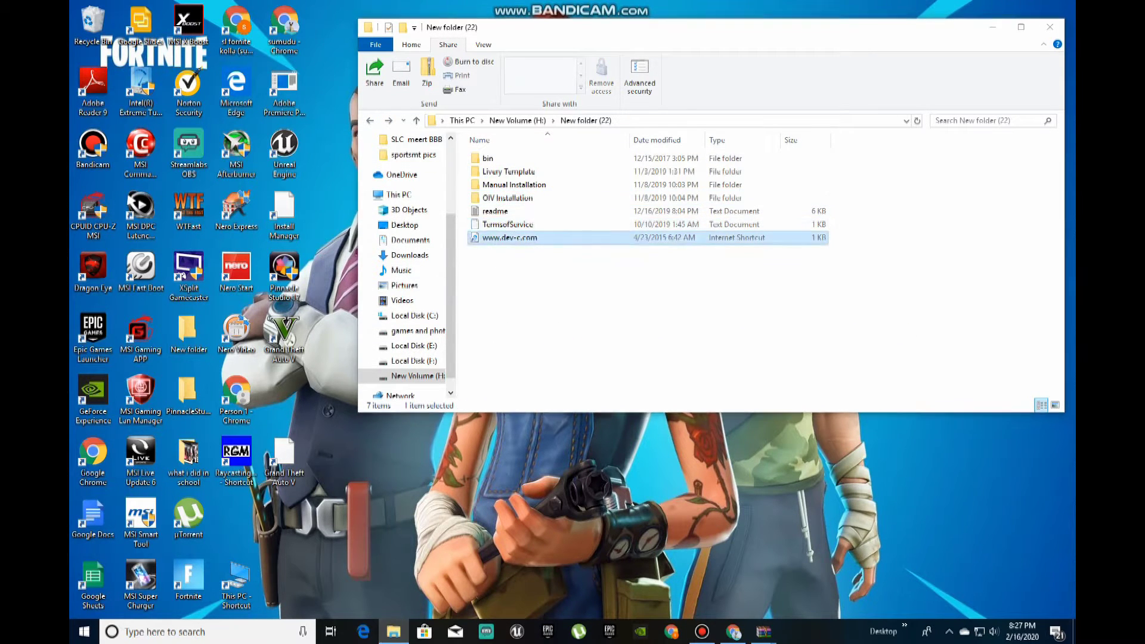
key("Return")
key("Escape")
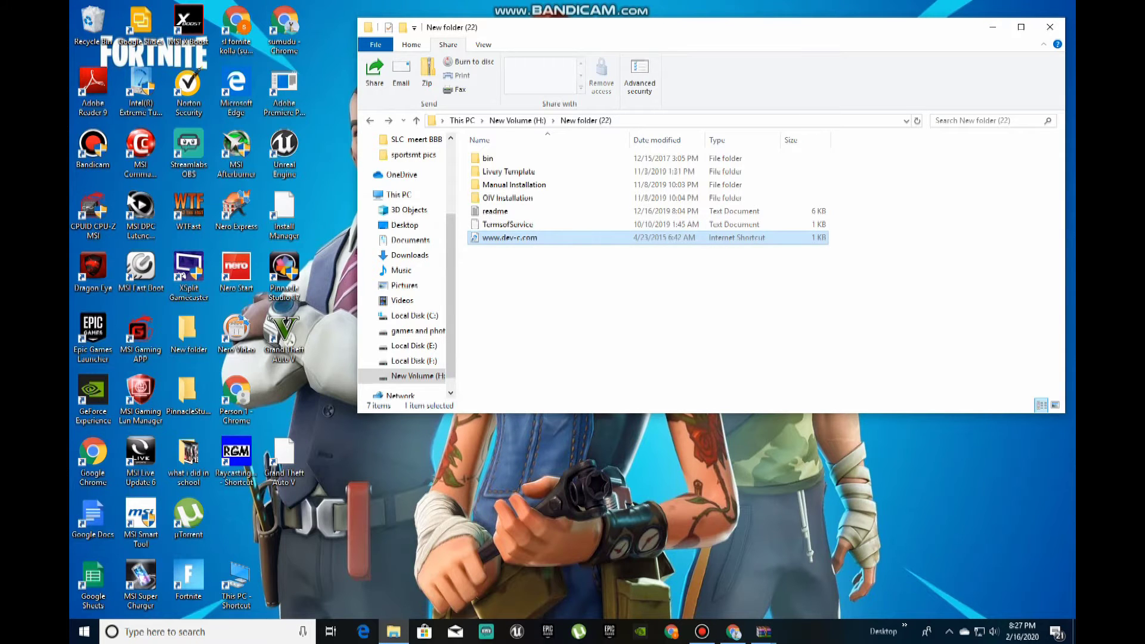
Leave New folder (22) and go back through New Volume (H:) to This PC.
key("BackSpace")
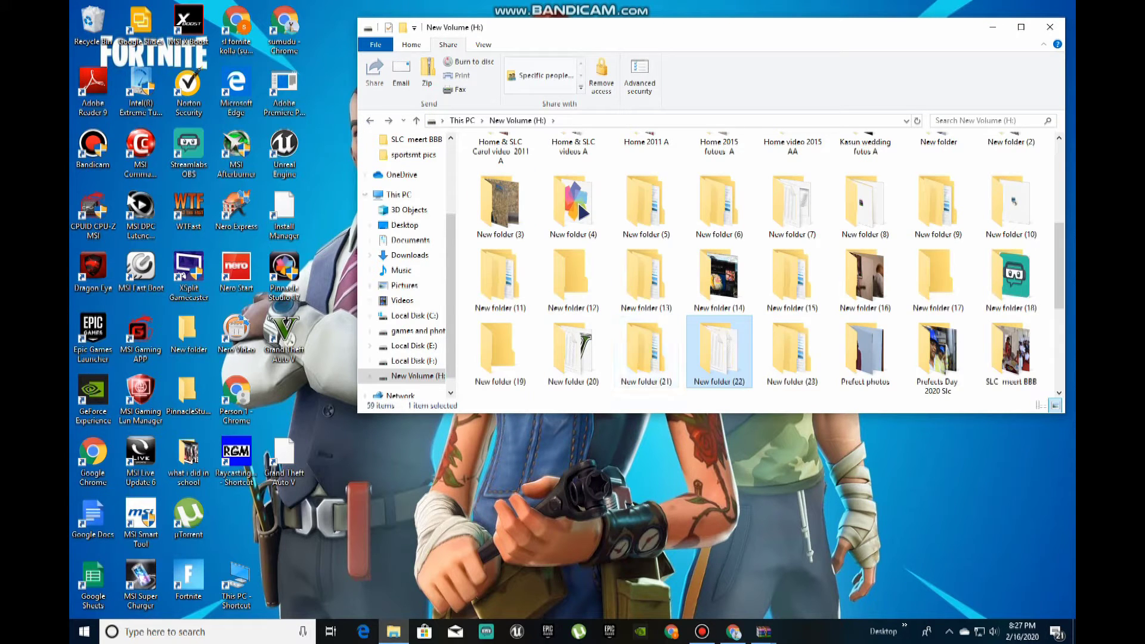
left_click(370, 120)
left_click(702, 632)
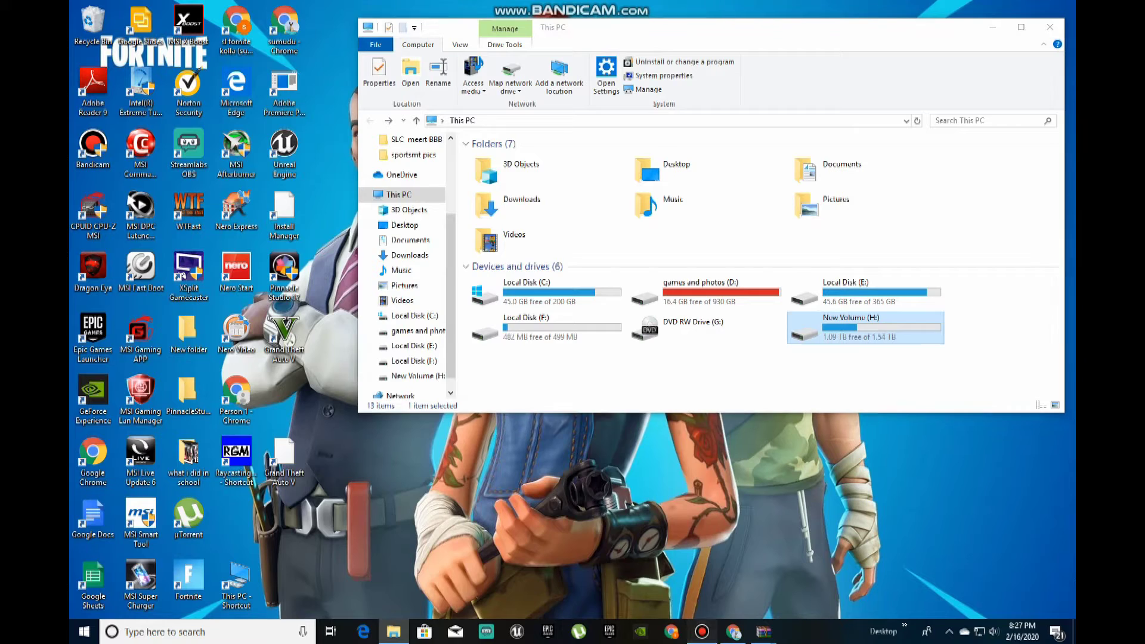